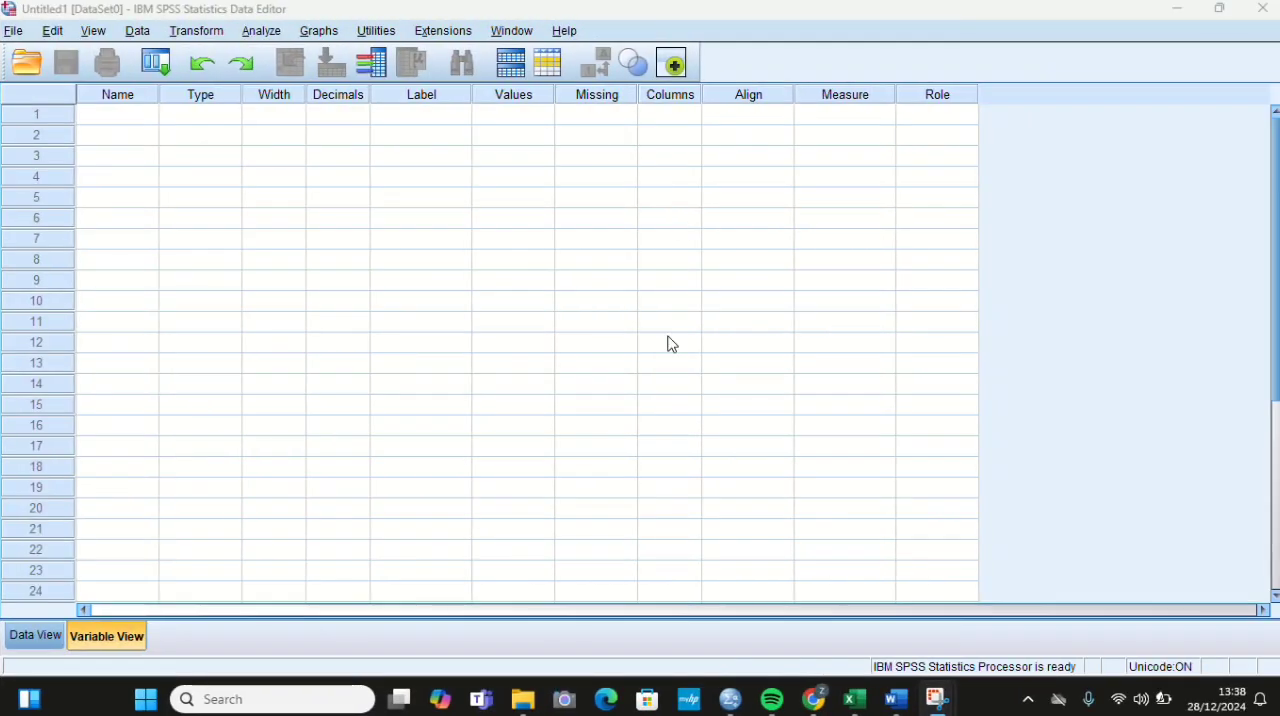
# Step: Copy the LN-transformed values in G2:I11 from the JASA ASURANSI LN (1) workbook in Excel and return to the SPSS Data Editor
pyautogui.click(855, 699)
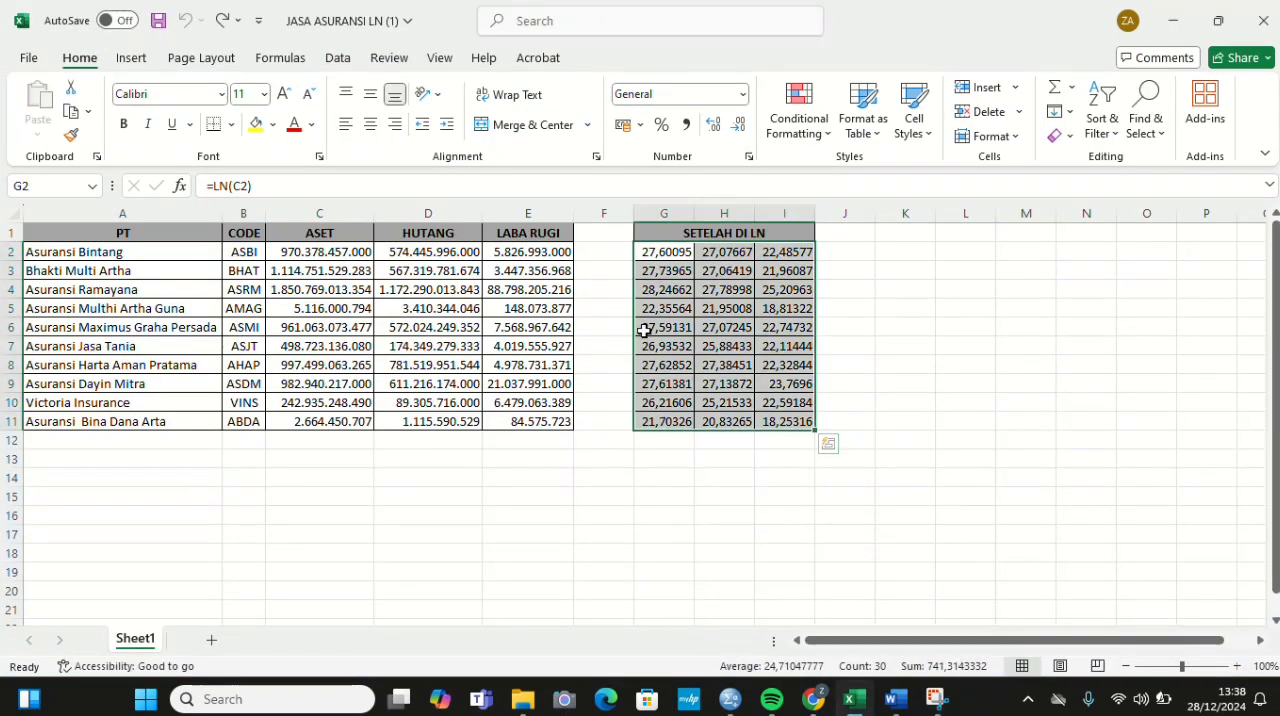
pyautogui.hotkey('ctrl', 'c')
pyautogui.moveTo(868, 708)
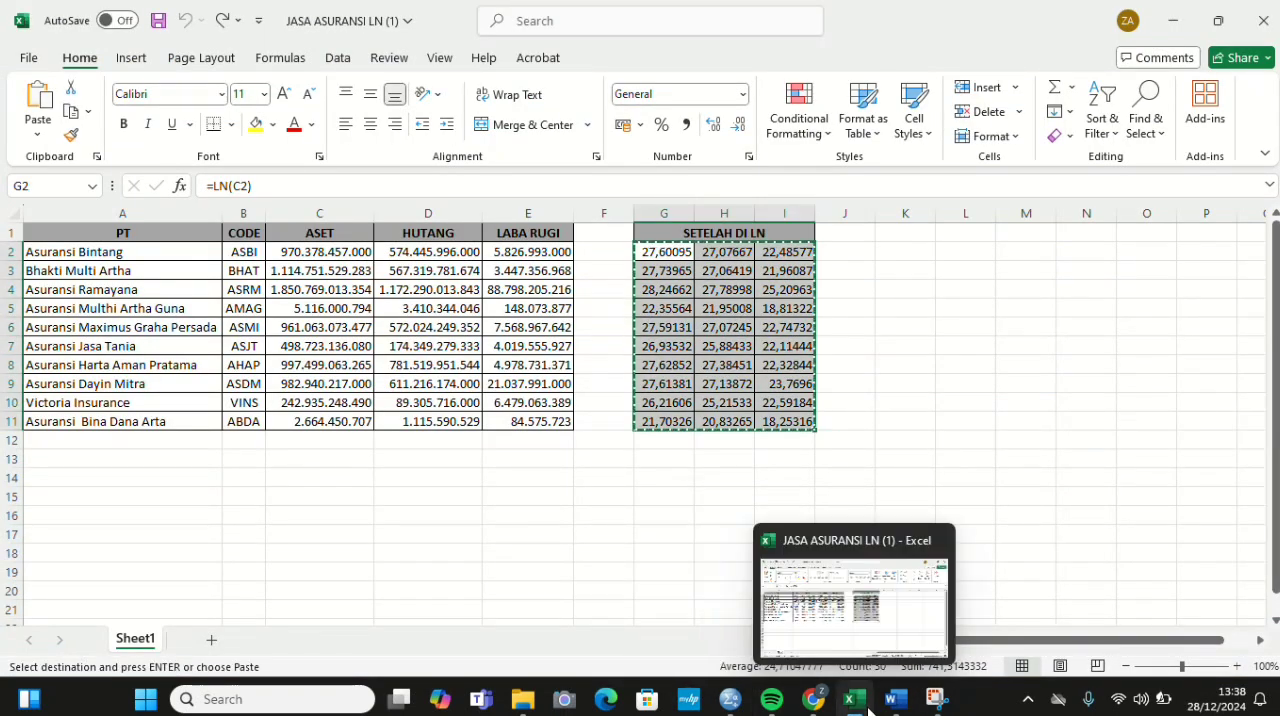
pyautogui.moveTo(730, 699)
pyautogui.click(734, 640)
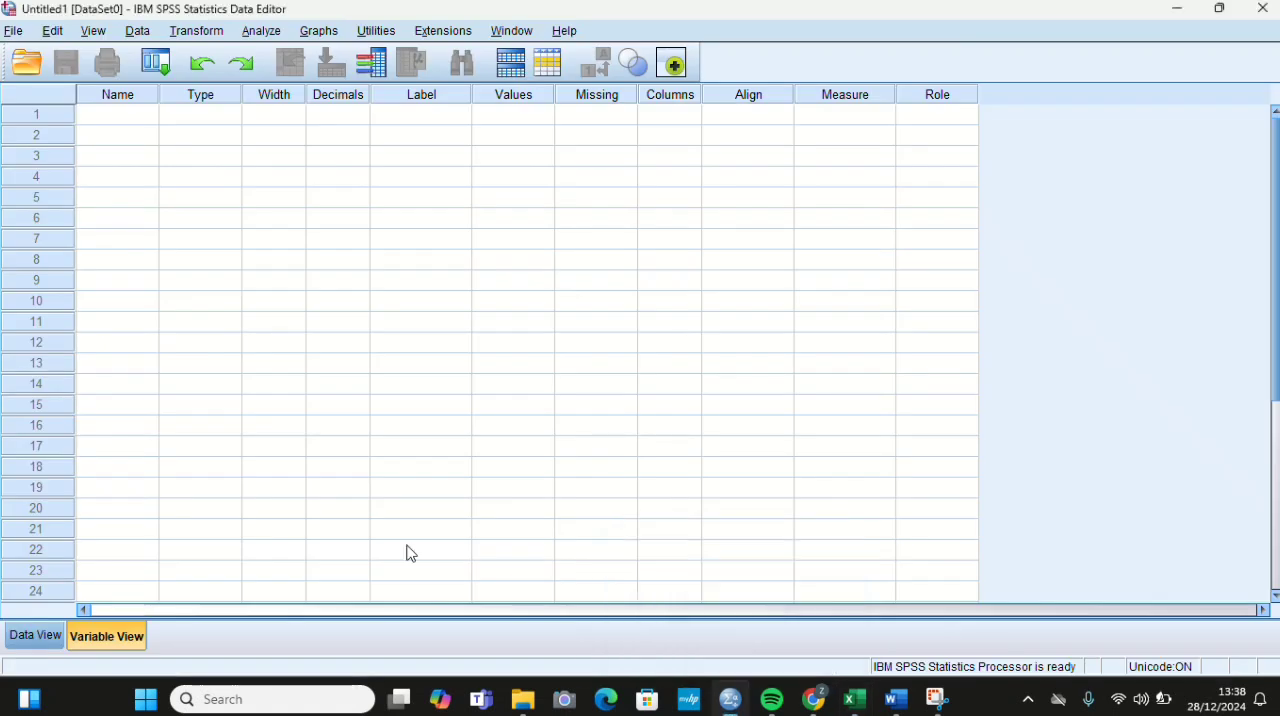
# Step: Define three variables named X1, X2 and Y in the first three rows
pyautogui.click(110, 100)
pyautogui.click(145, 119)
pyautogui.write('X1')
pyautogui.press('Return')
pyautogui.write('X2')
pyautogui.press('Return')
pyautogui.write('Y')
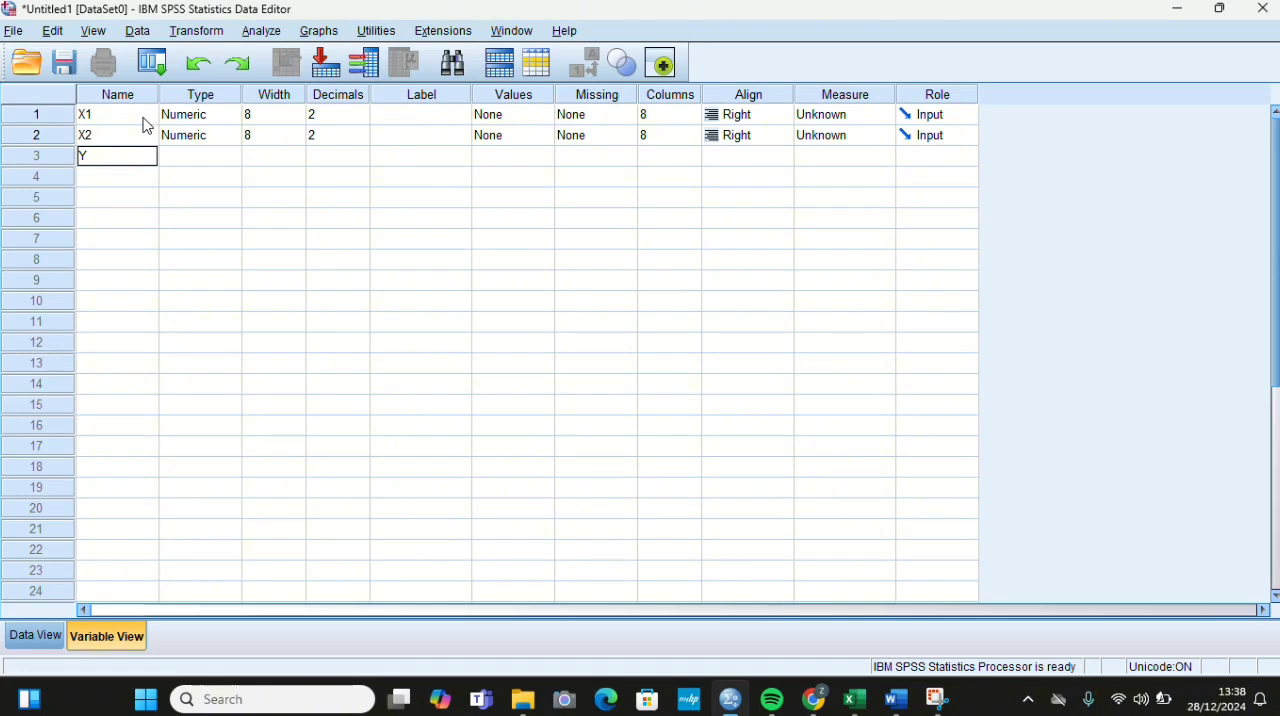
# Step: Set the decimals of X1, X2 and Y to 0
pyautogui.click(358, 118)
pyautogui.click(361, 135)
pyautogui.write('0')
pyautogui.click(369, 162)
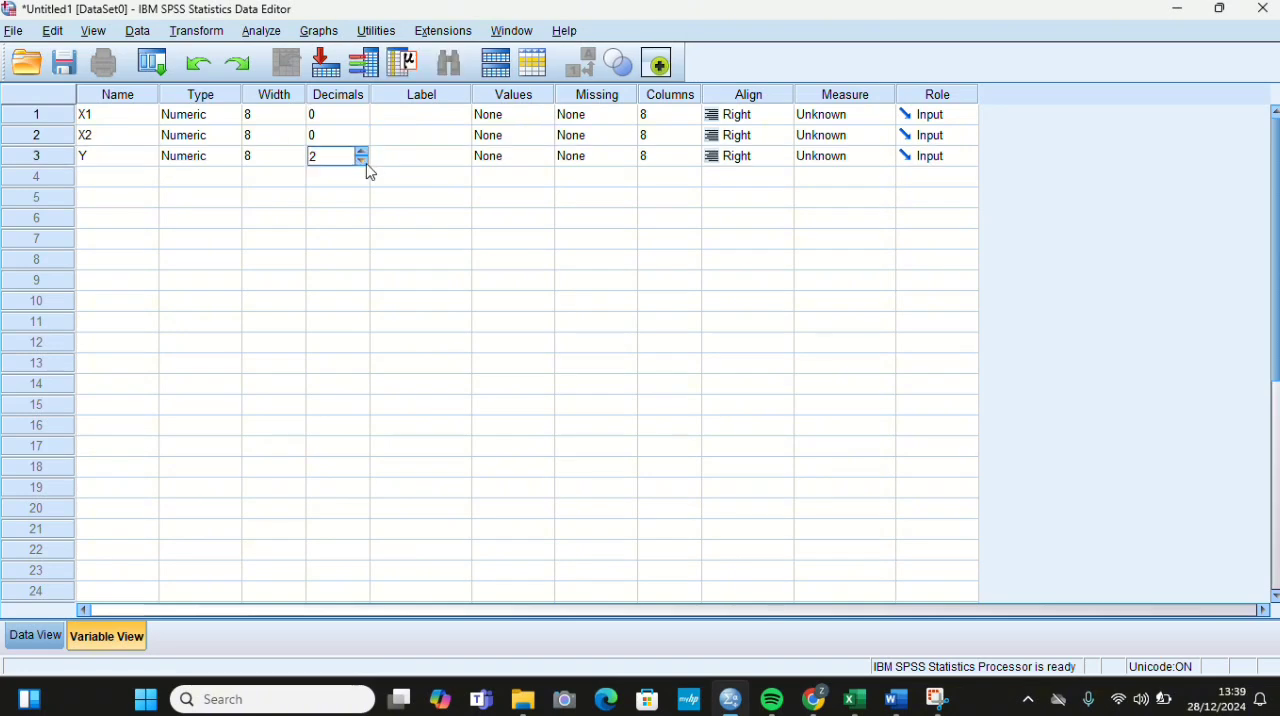
# Step: Label X1 as ASET, X2 as HUTANG and Y as LABA RUGI
pyautogui.click(444, 117)
pyautogui.write('ASET')
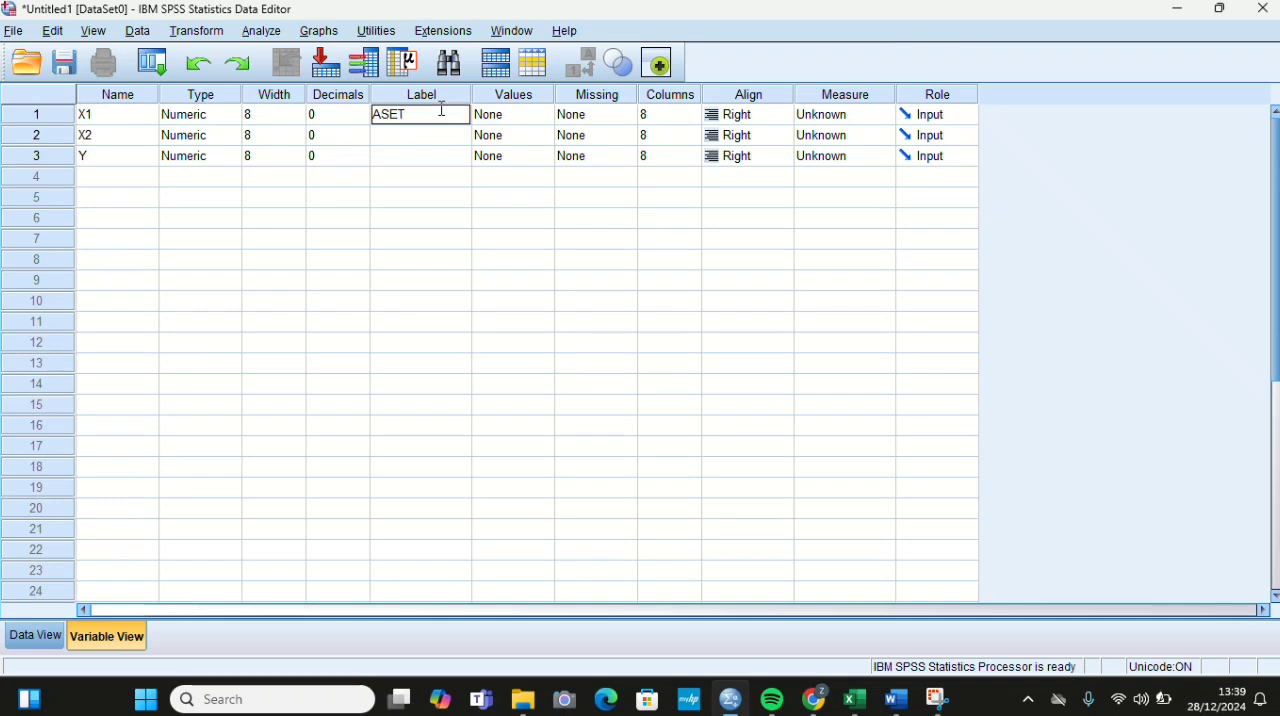
pyautogui.press('Return')
pyautogui.write('HUTANG')
pyautogui.press('Return')
pyautogui.write('LABA RUGI')
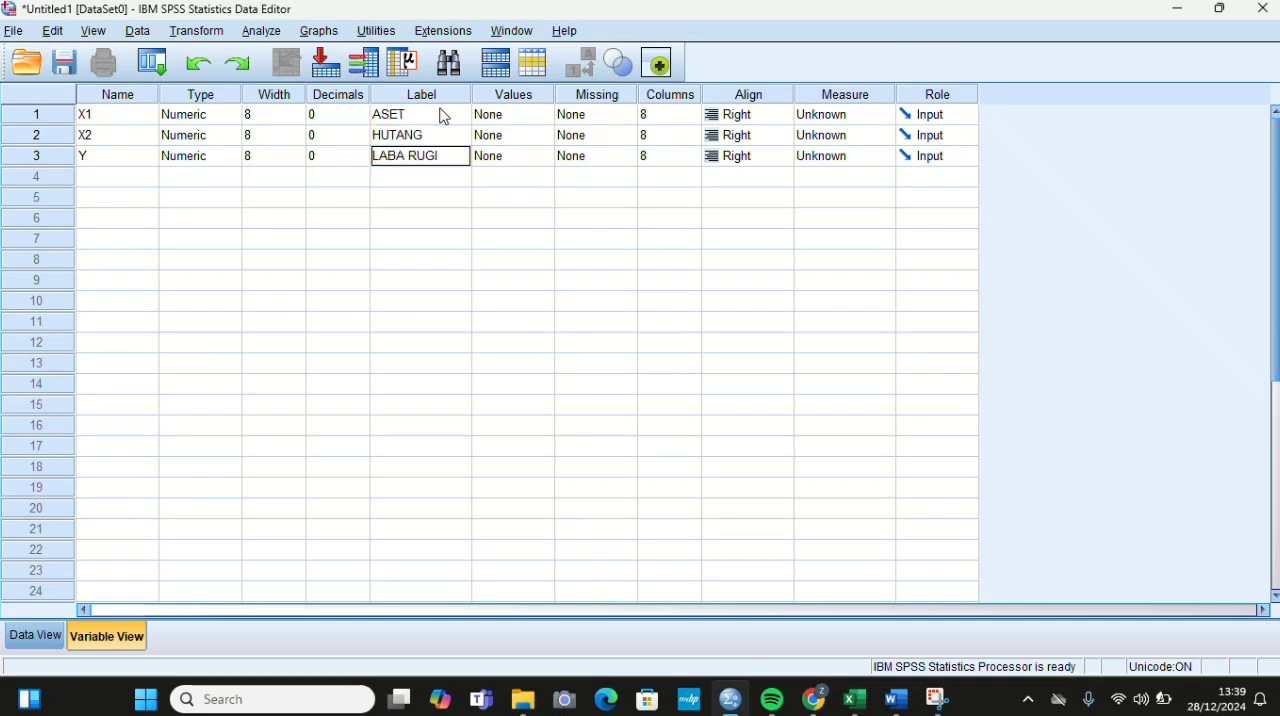
# Step: Set the measurement level of X1, X2 and Y to Scale
pyautogui.click(866, 118)
pyautogui.click(866, 132)
pyautogui.click(874, 140)
pyautogui.click(877, 155)
pyautogui.click(878, 157)
pyautogui.click(884, 157)
pyautogui.click(880, 168)
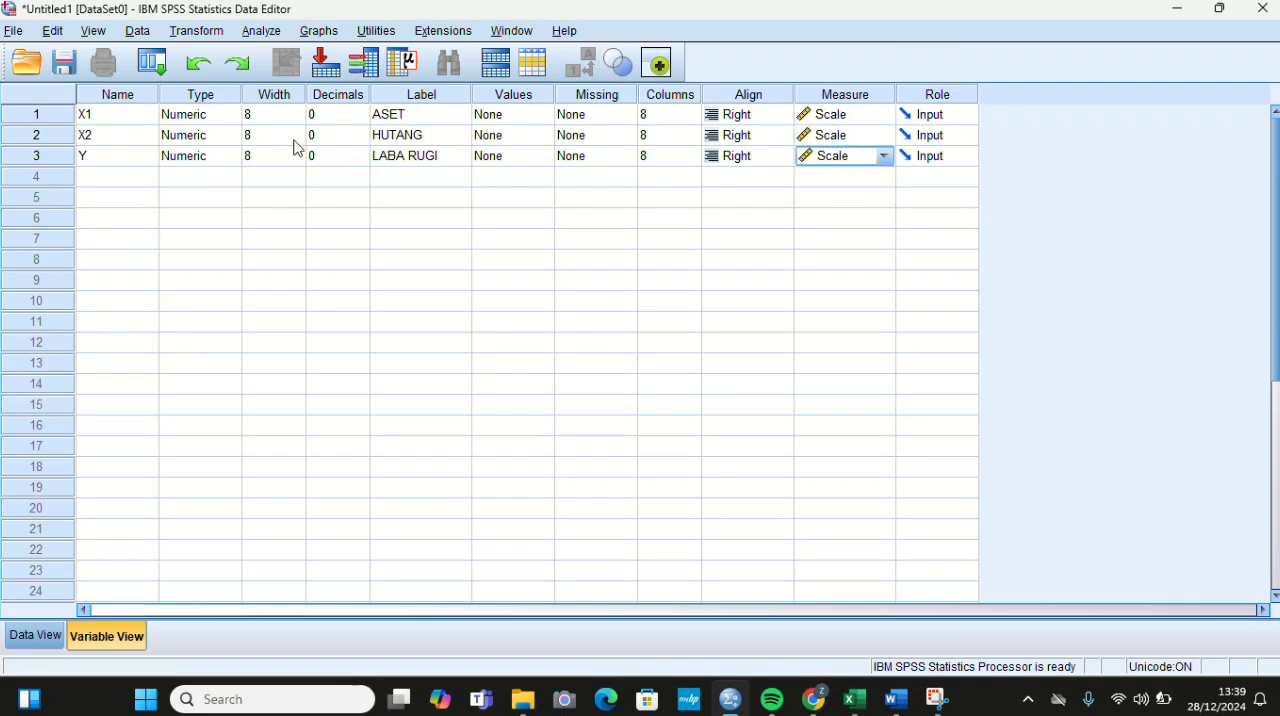
# Step: Paste the copied values into the data sheet, starting at the first case of X1
pyautogui.click(30, 637)
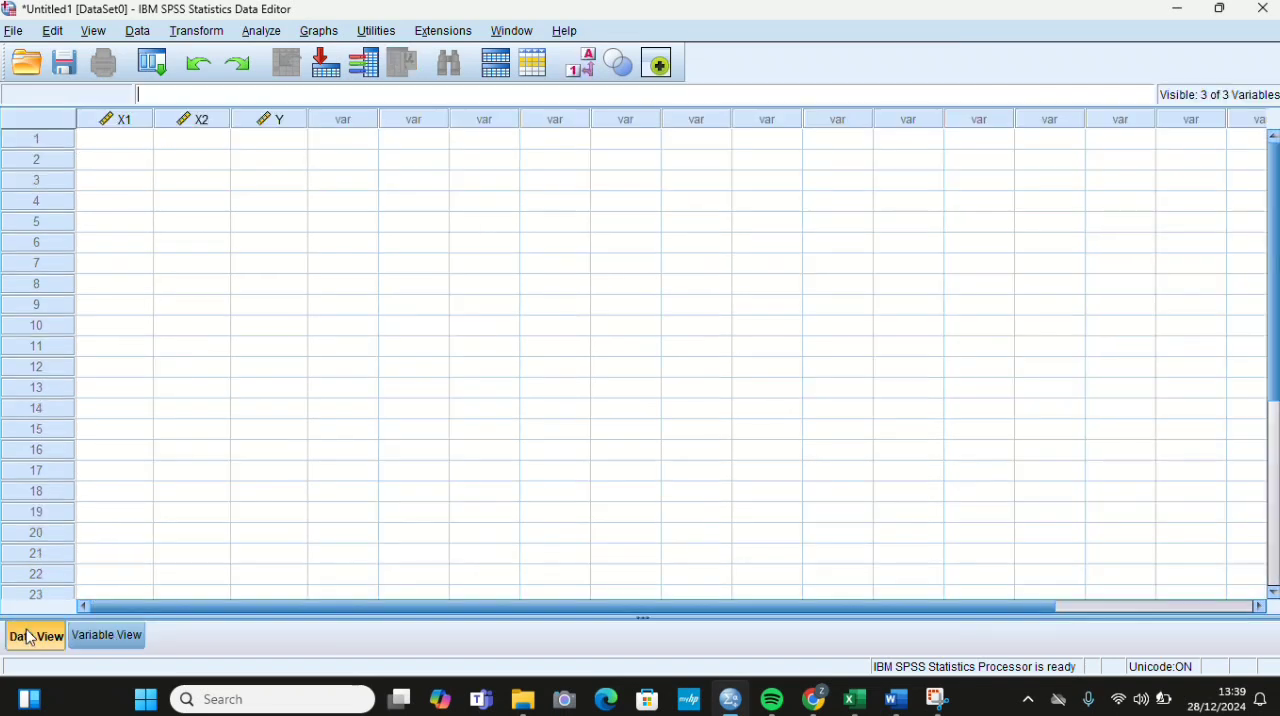
pyautogui.click(107, 141)
pyautogui.hotkey('ctrl', 'v')
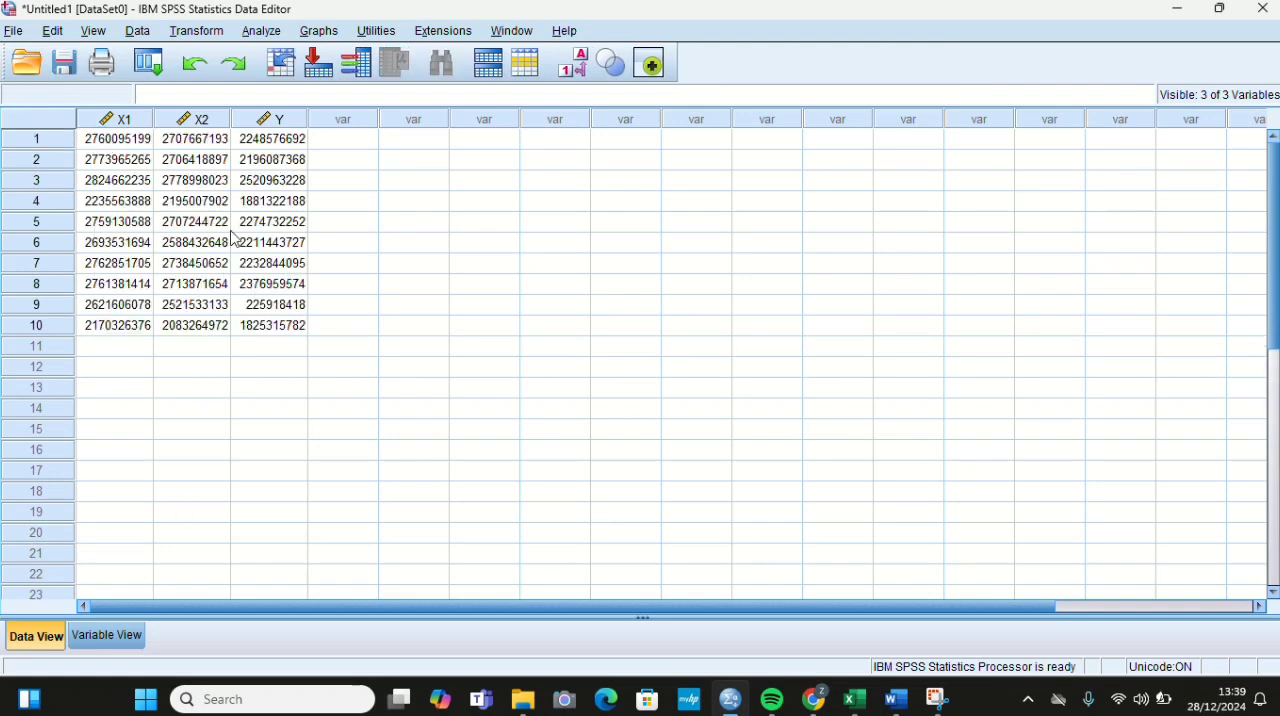
# Step: Set up a Linear Regression with ASET and HUTANG as independents and LABA RUGI as the dependent
pyautogui.click(263, 36)
pyautogui.moveTo(449, 254)
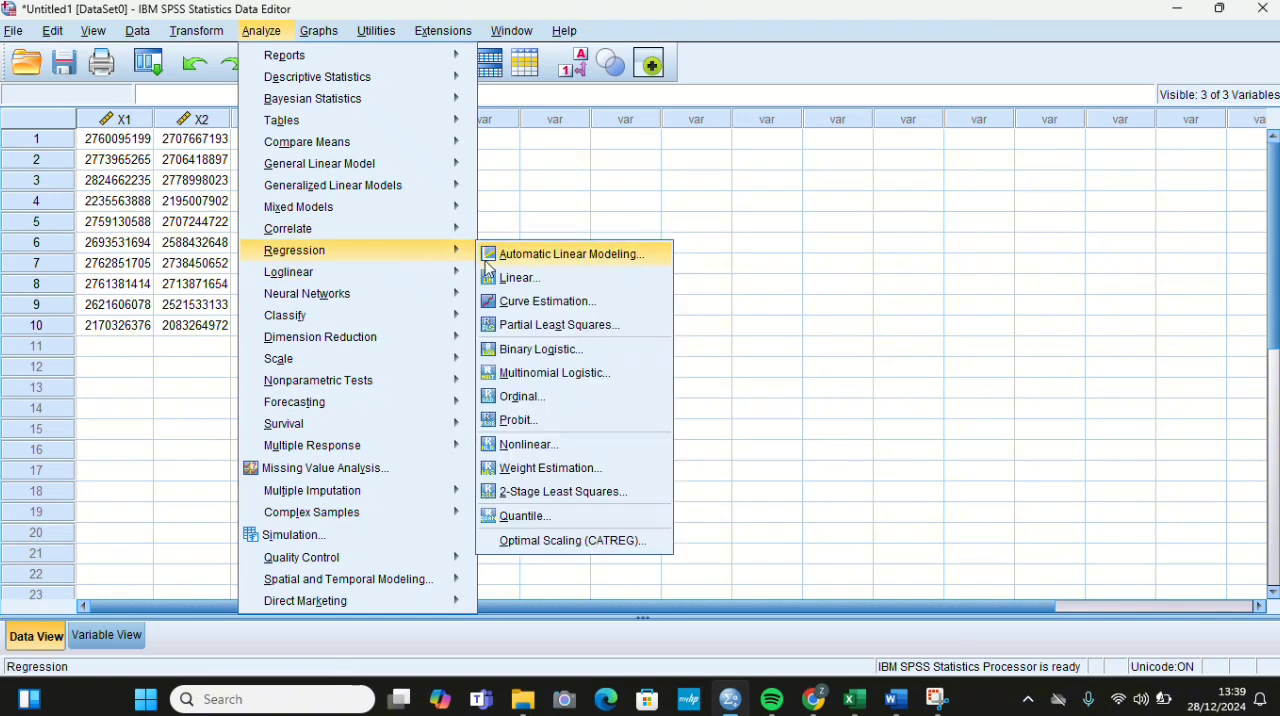
pyautogui.click(512, 278)
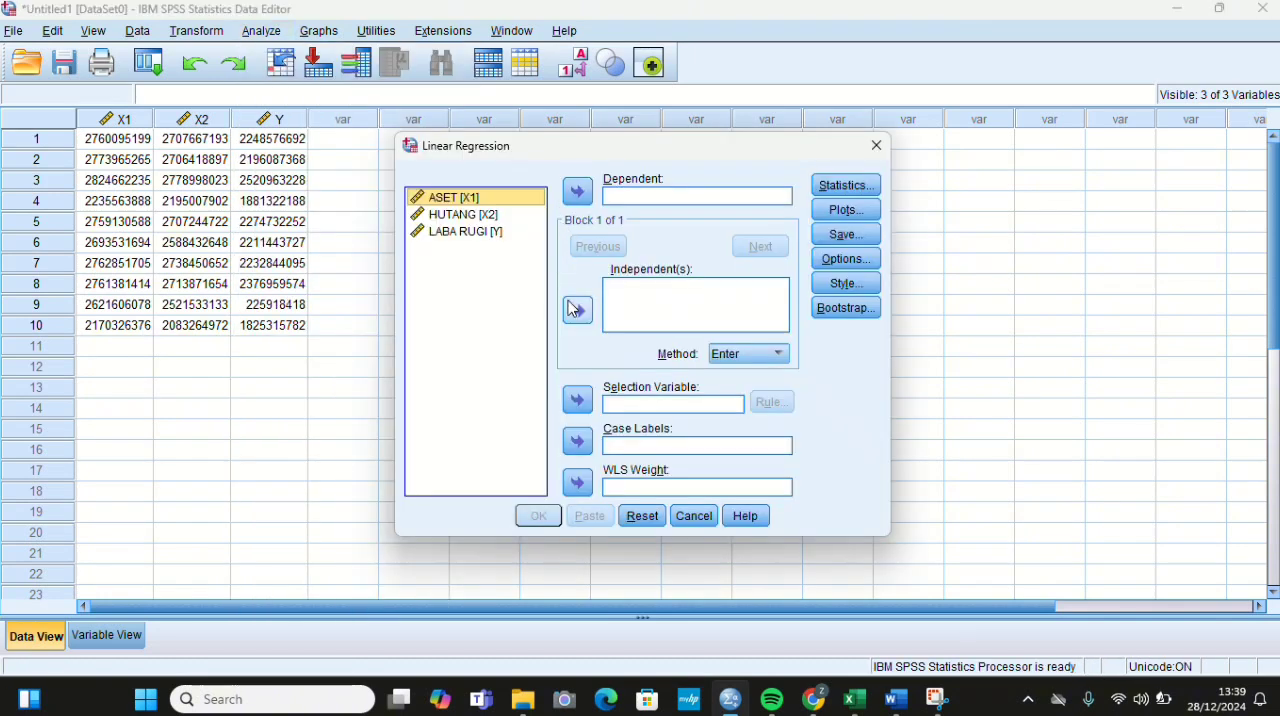
pyautogui.click(577, 311)
pyautogui.click(577, 311)
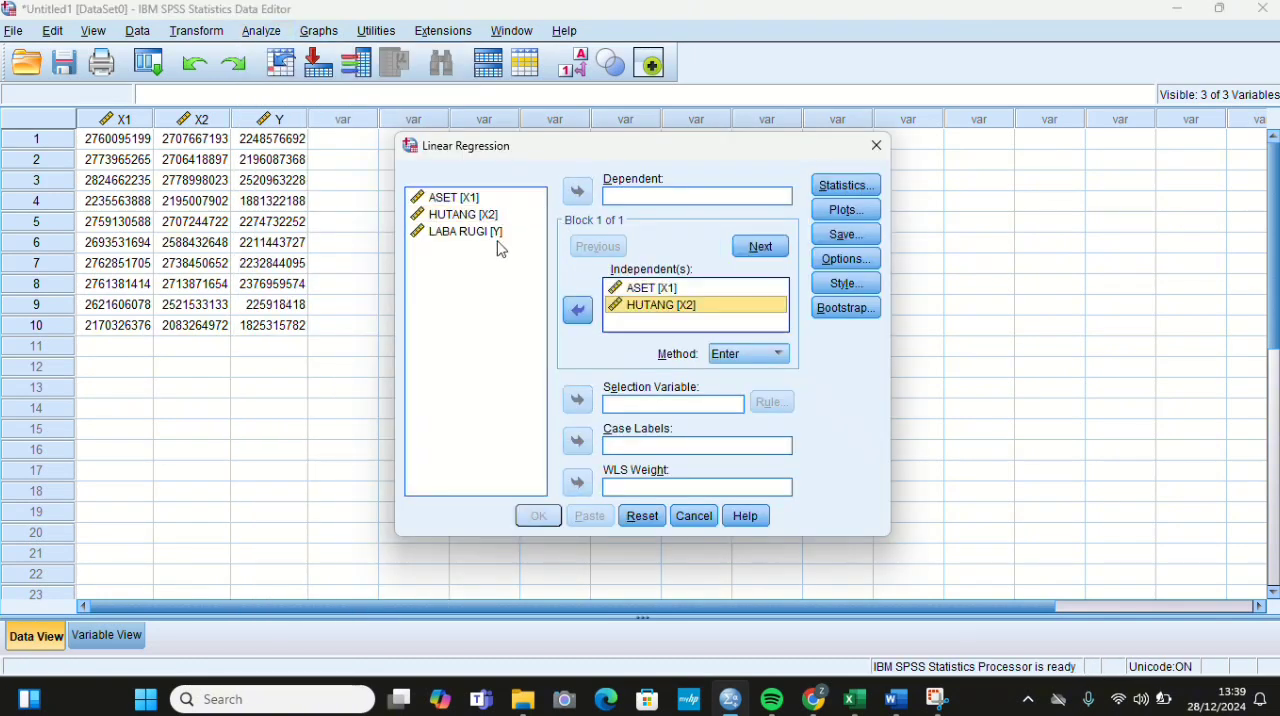
pyautogui.click(577, 192)
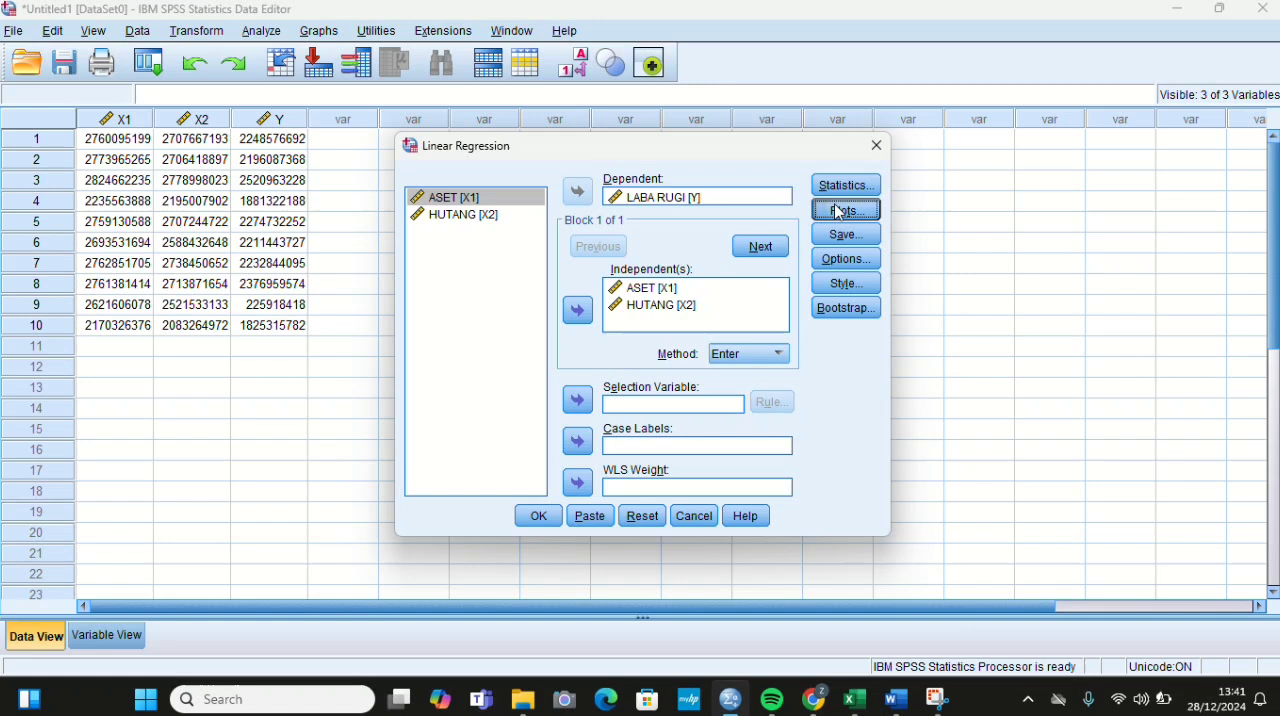
# Step: Configure the regression plots with DEPENDNT as Y, *ZRESID as X, plus a histogram and a normal probability plot
pyautogui.click(840, 209)
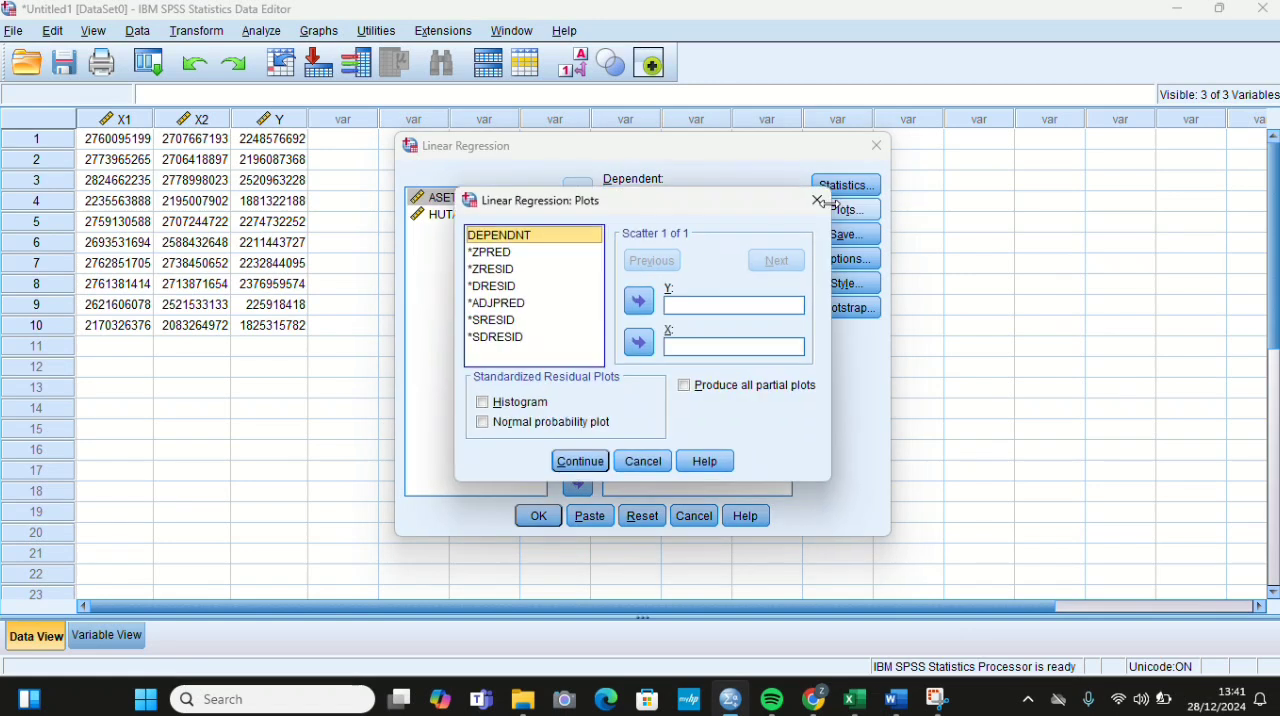
pyautogui.click(639, 301)
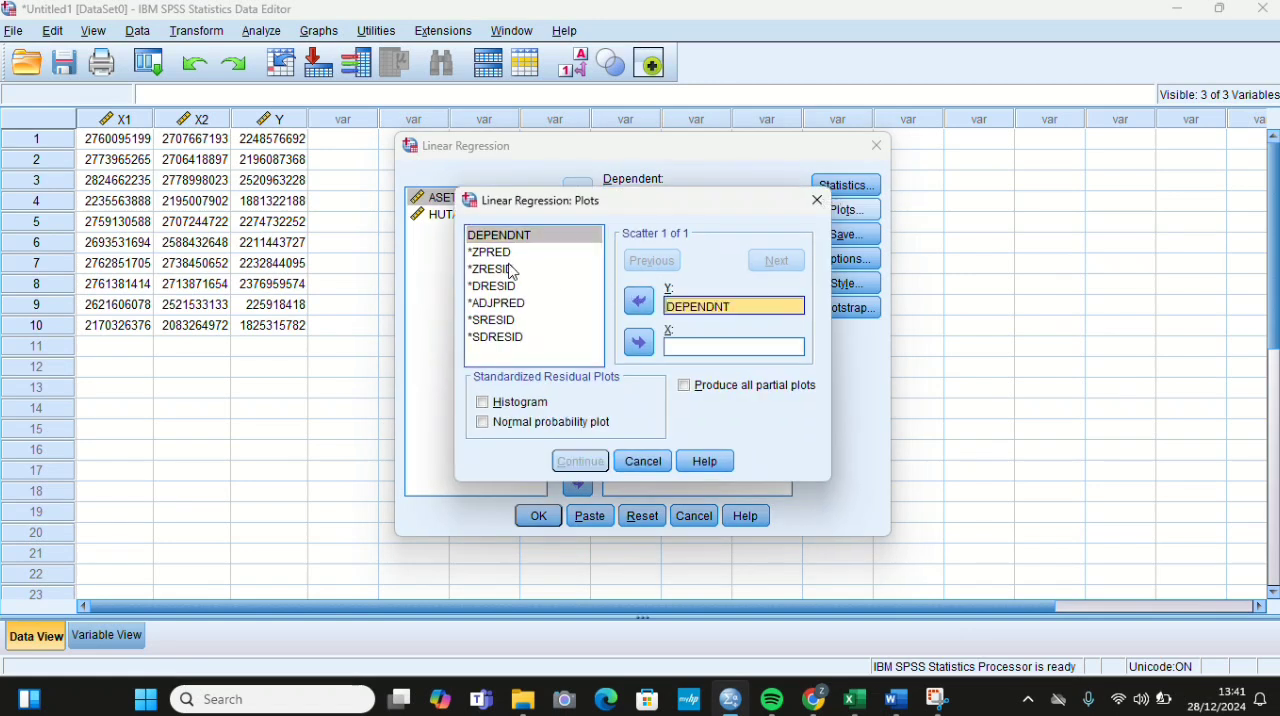
pyautogui.click(510, 270)
pyautogui.click(639, 343)
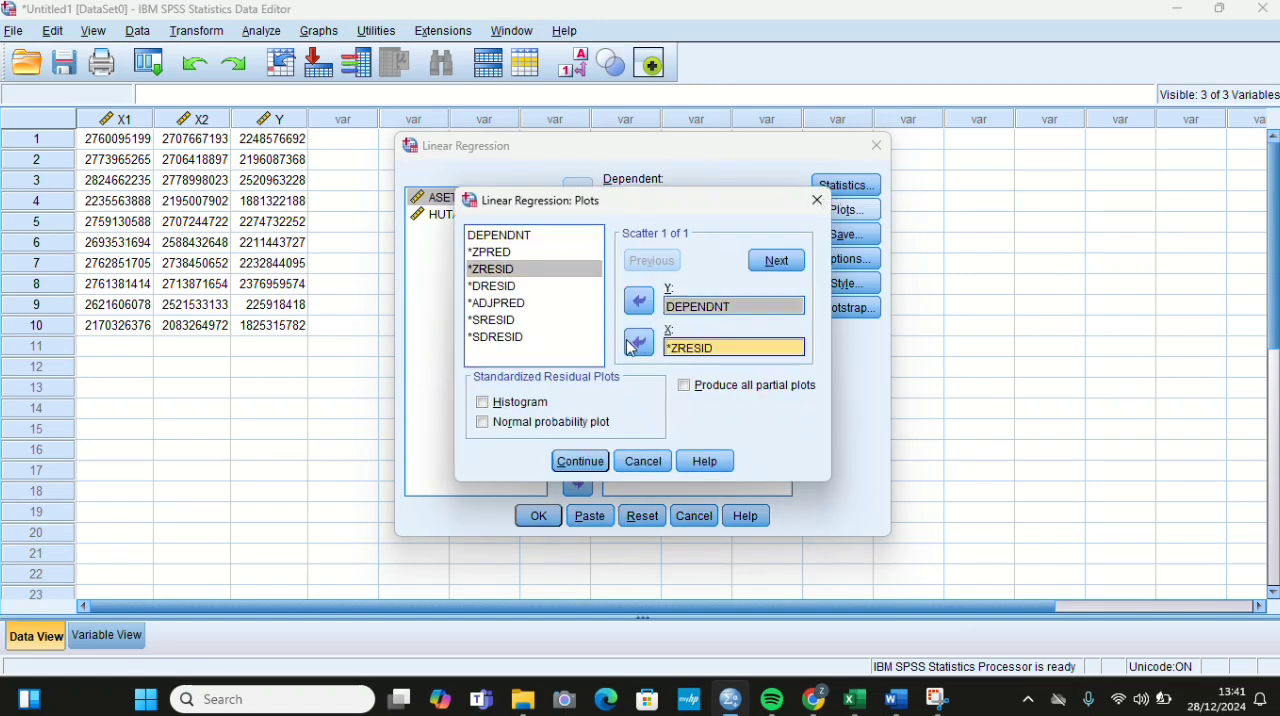
pyautogui.click(483, 402)
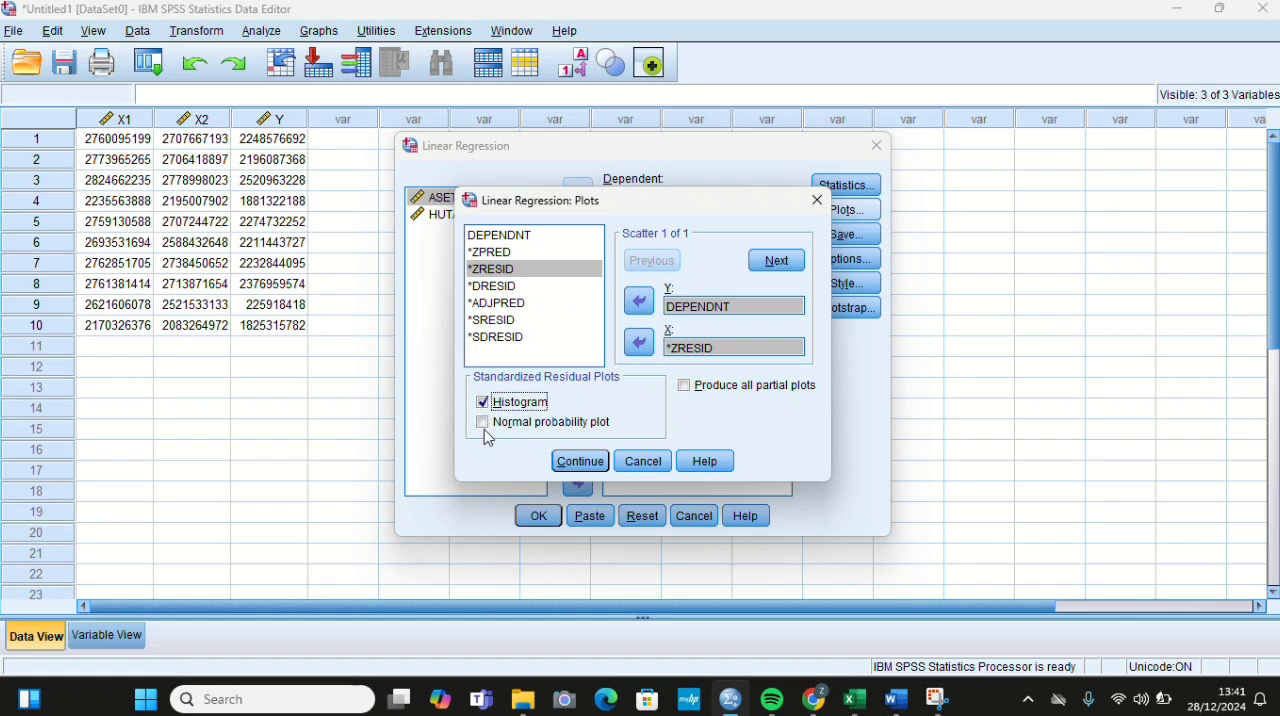
pyautogui.click(483, 422)
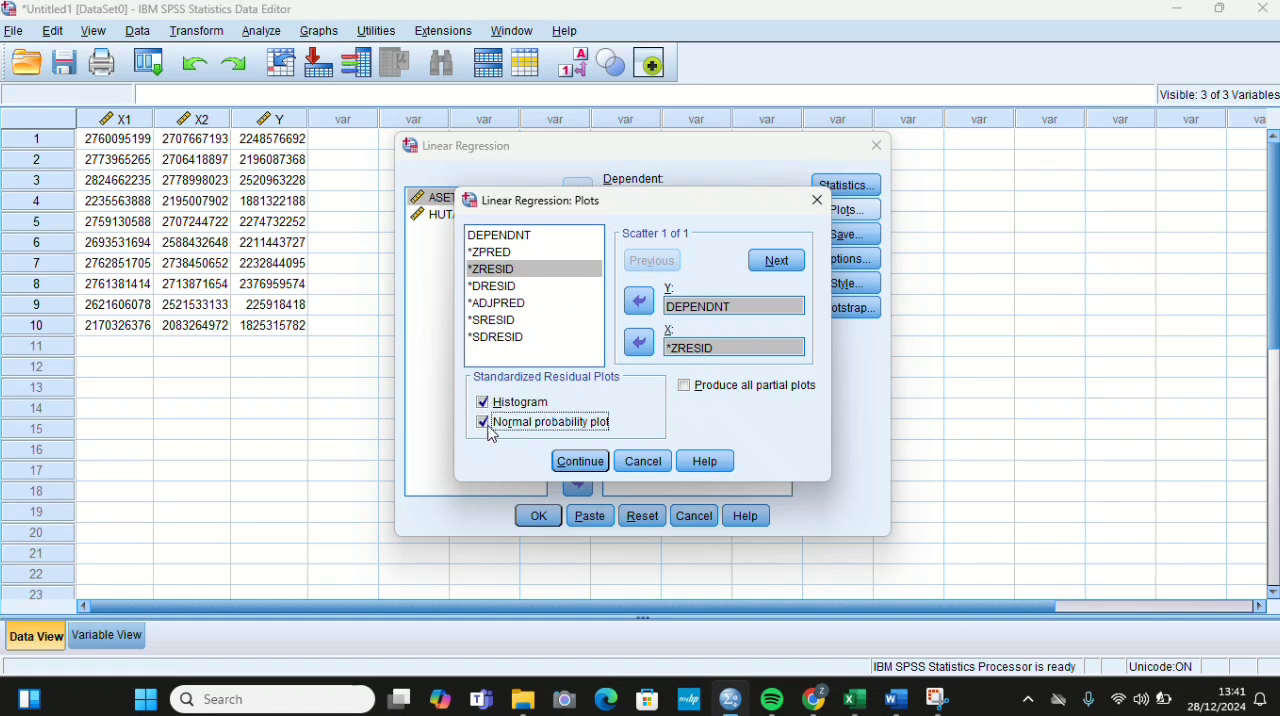
pyautogui.click(581, 462)
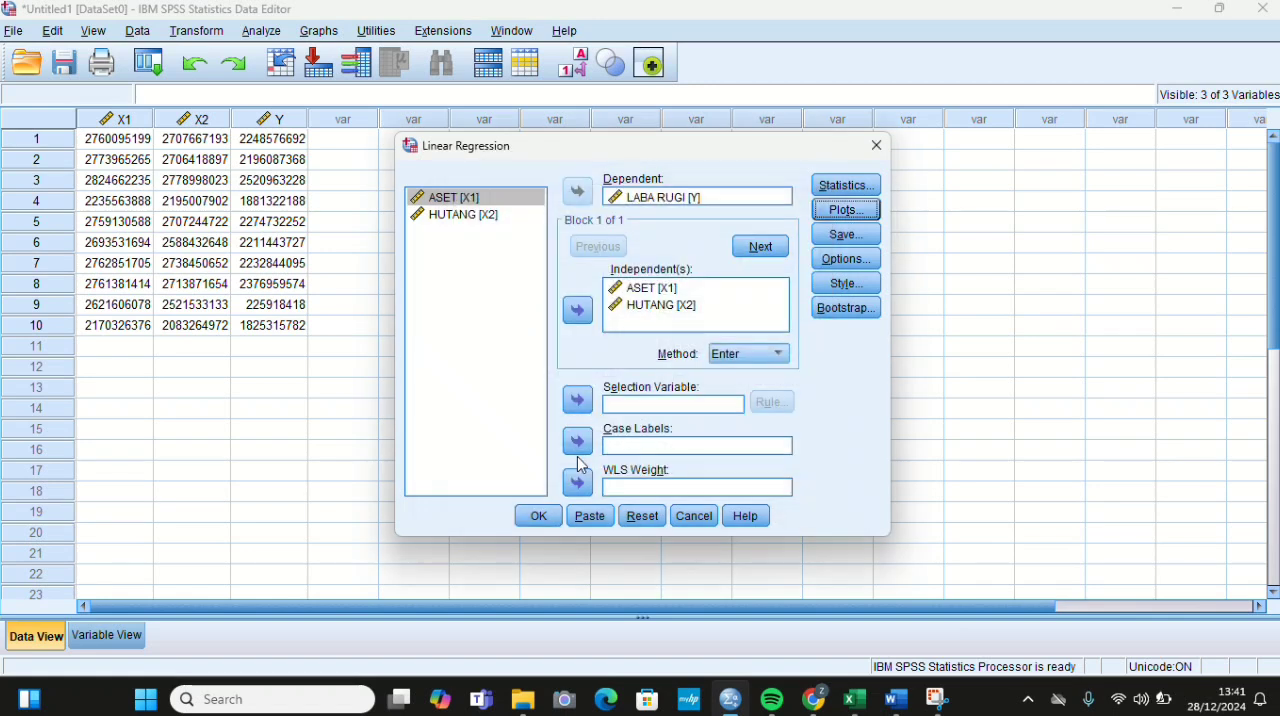
# Step: Run the regression and examine the residual histogram and the normal P-P plot in the output
pyautogui.click(539, 522)
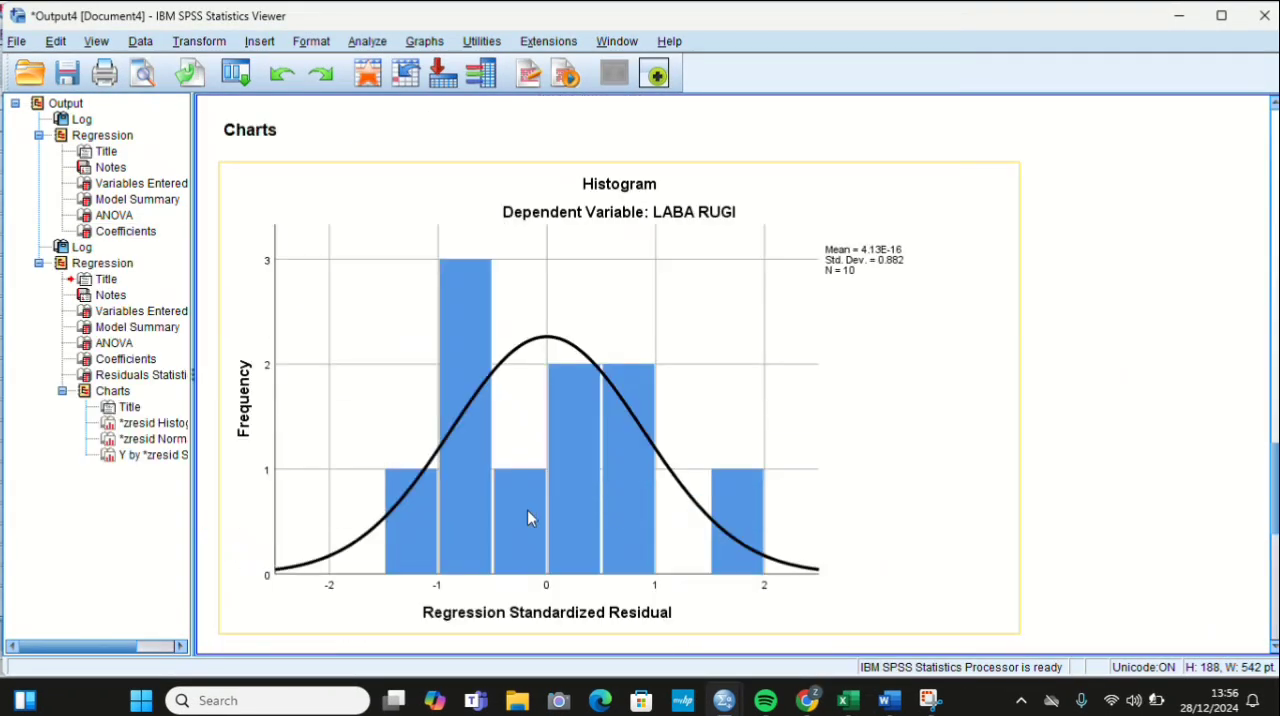
pyautogui.click(333, 284)
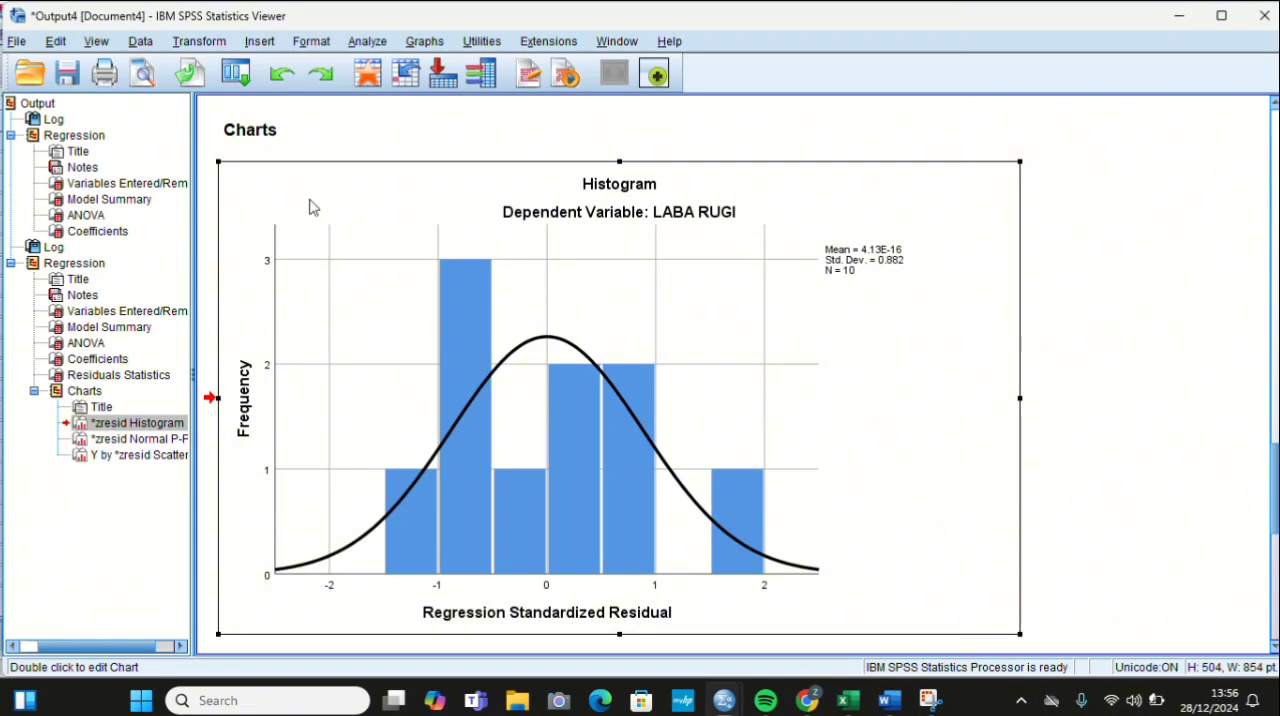
pyautogui.scroll(-5, 310, 207)
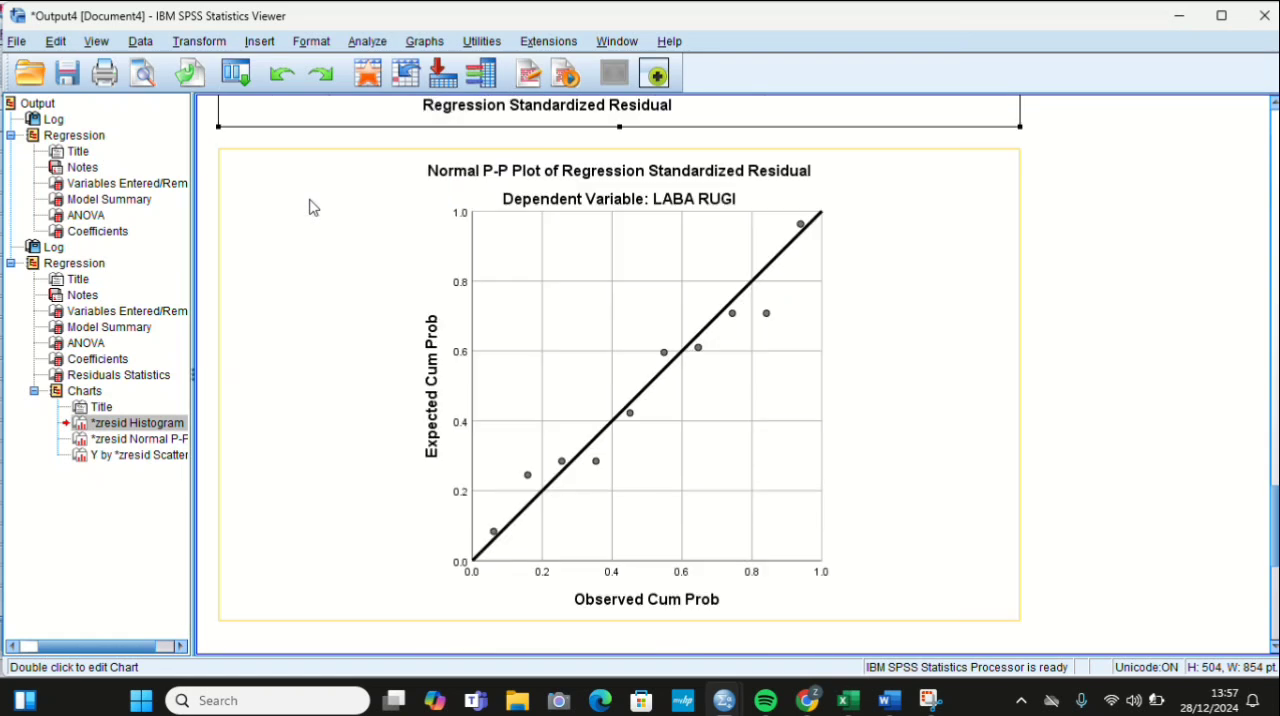
pyautogui.click(310, 207)
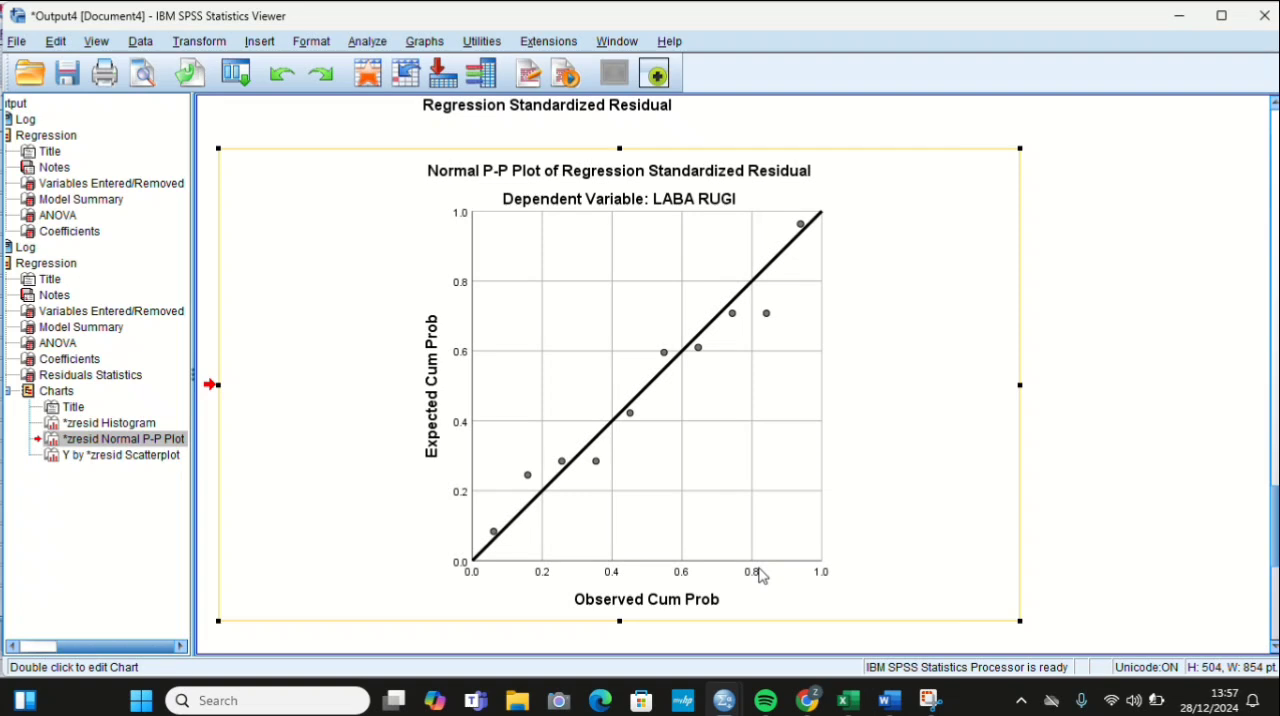
# Step: Rerun the Linear Regression from the Data Editor, saving the standardized residuals as a new variable
pyautogui.moveTo(724, 700)
pyautogui.click(637, 600)
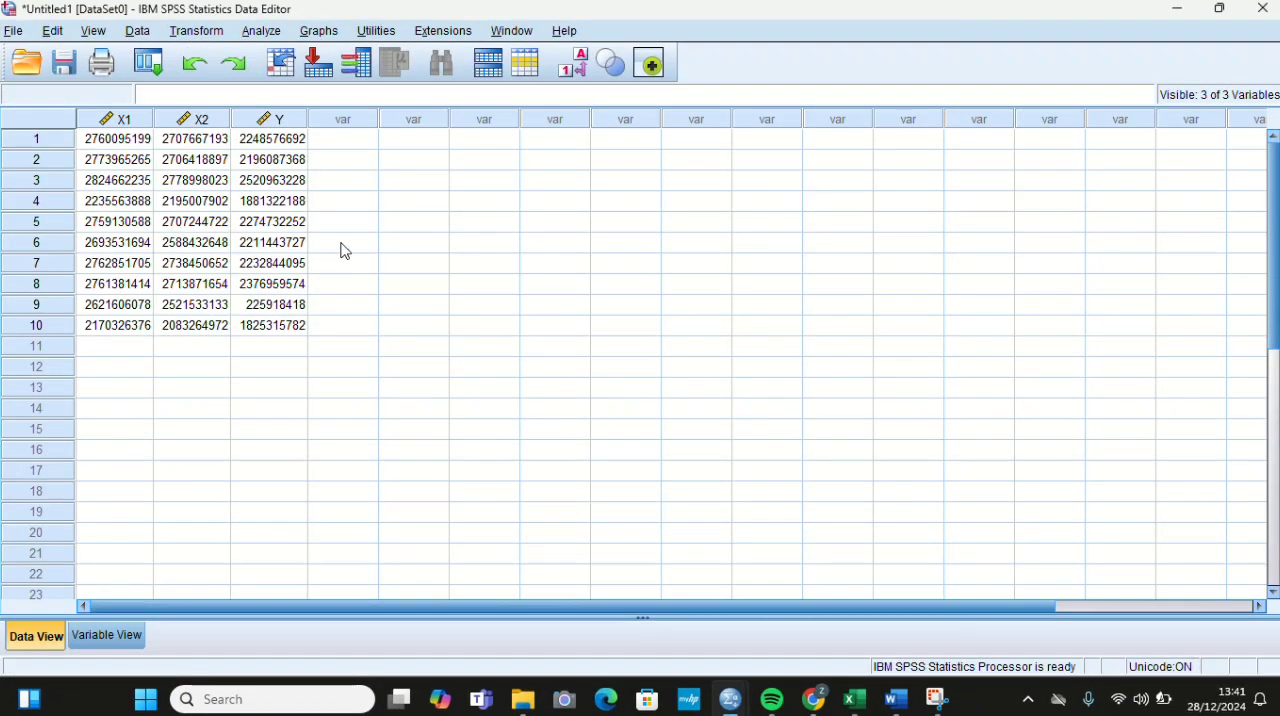
pyautogui.click(261, 36)
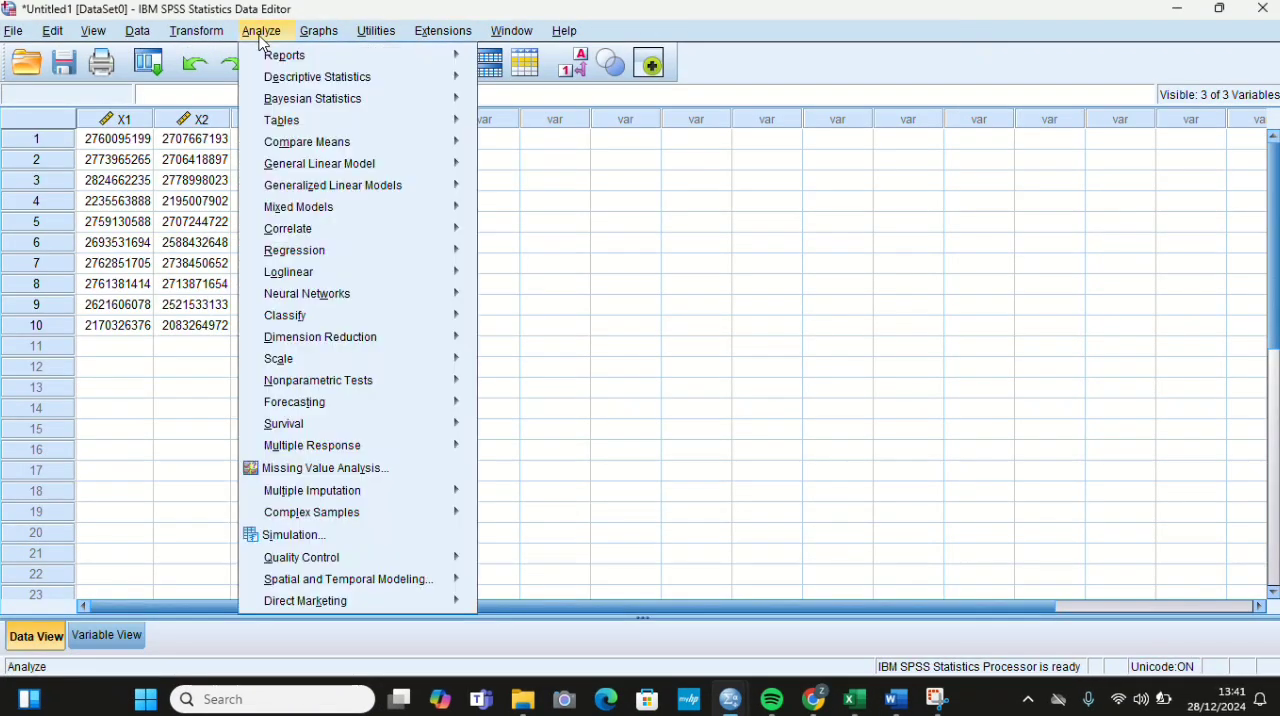
pyautogui.moveTo(321, 253)
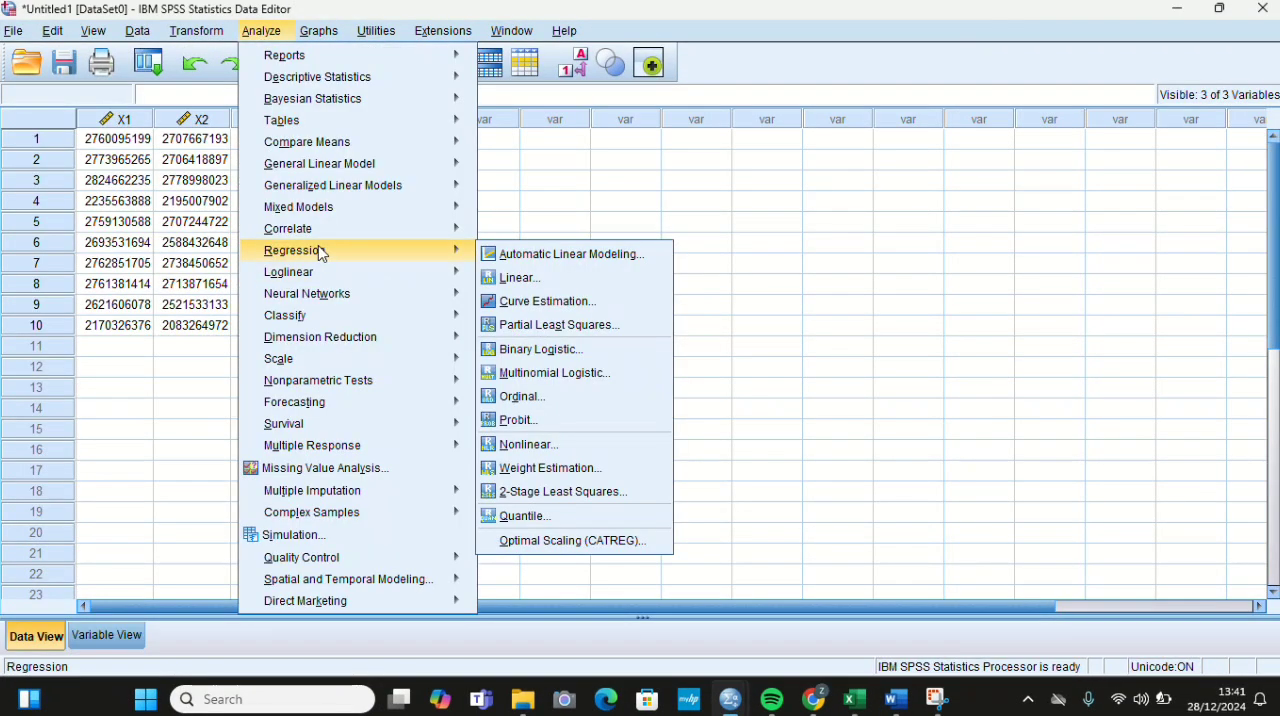
pyautogui.click(522, 278)
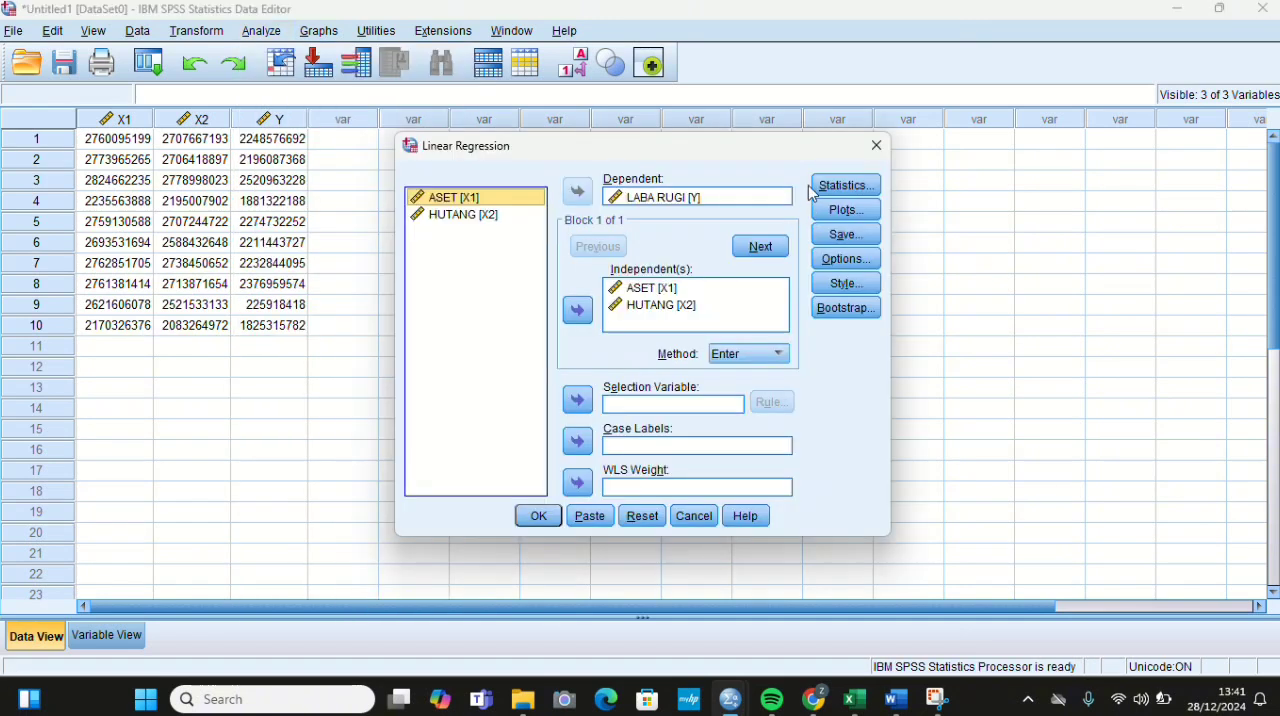
pyautogui.click(843, 234)
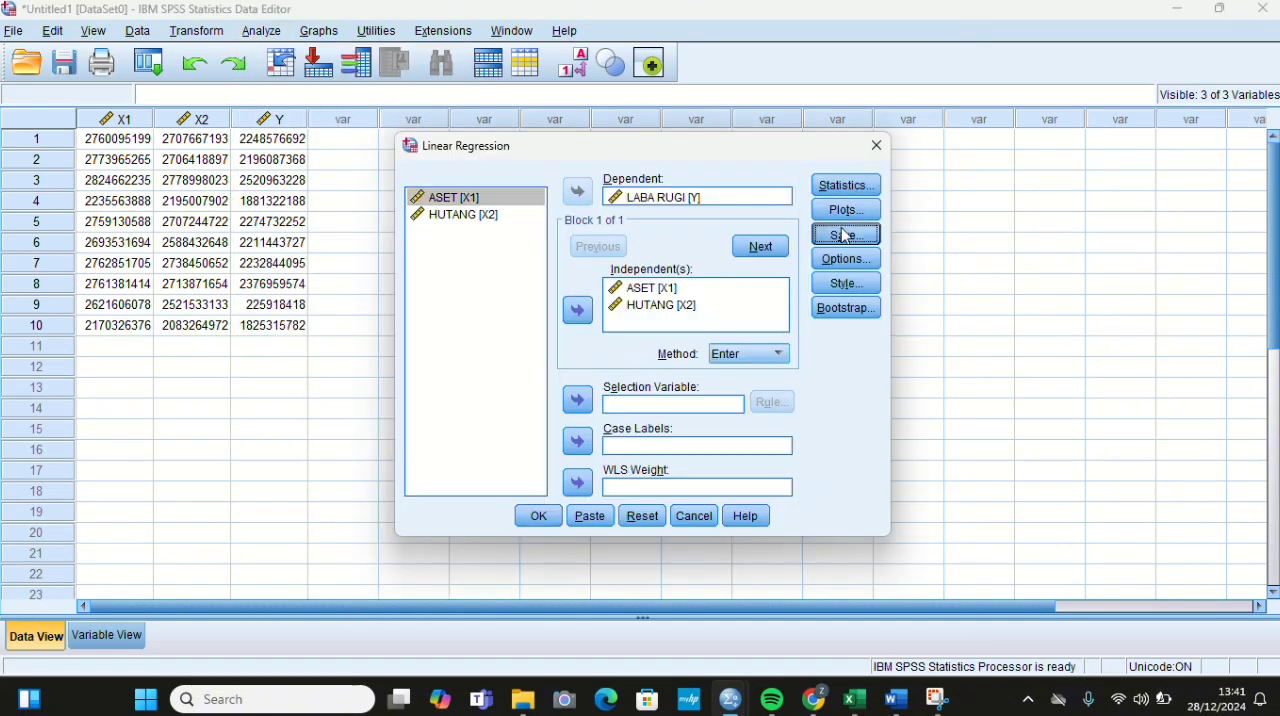
pyautogui.click(681, 142)
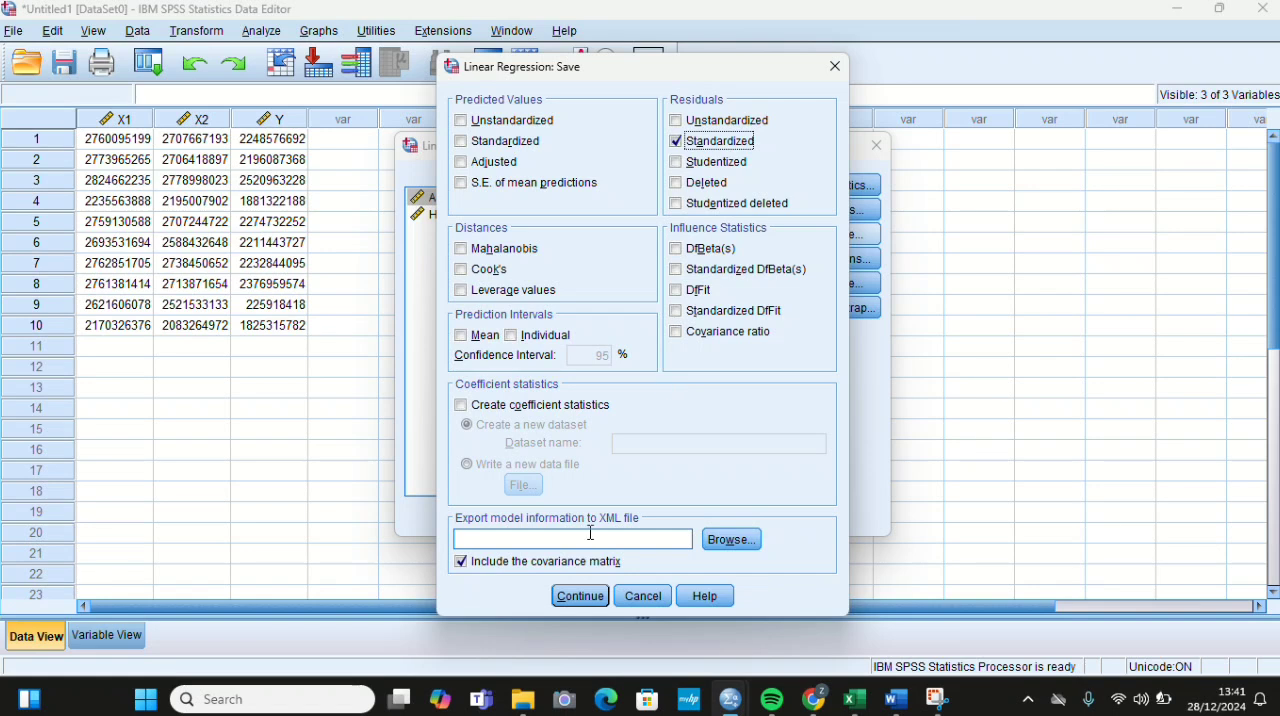
pyautogui.click(579, 597)
pyautogui.click(538, 516)
# Step: Run a legacy 1-Sample K-S test on the standardized residuals against the Normal distribution
pyautogui.moveTo(730, 699)
pyautogui.click(628, 590)
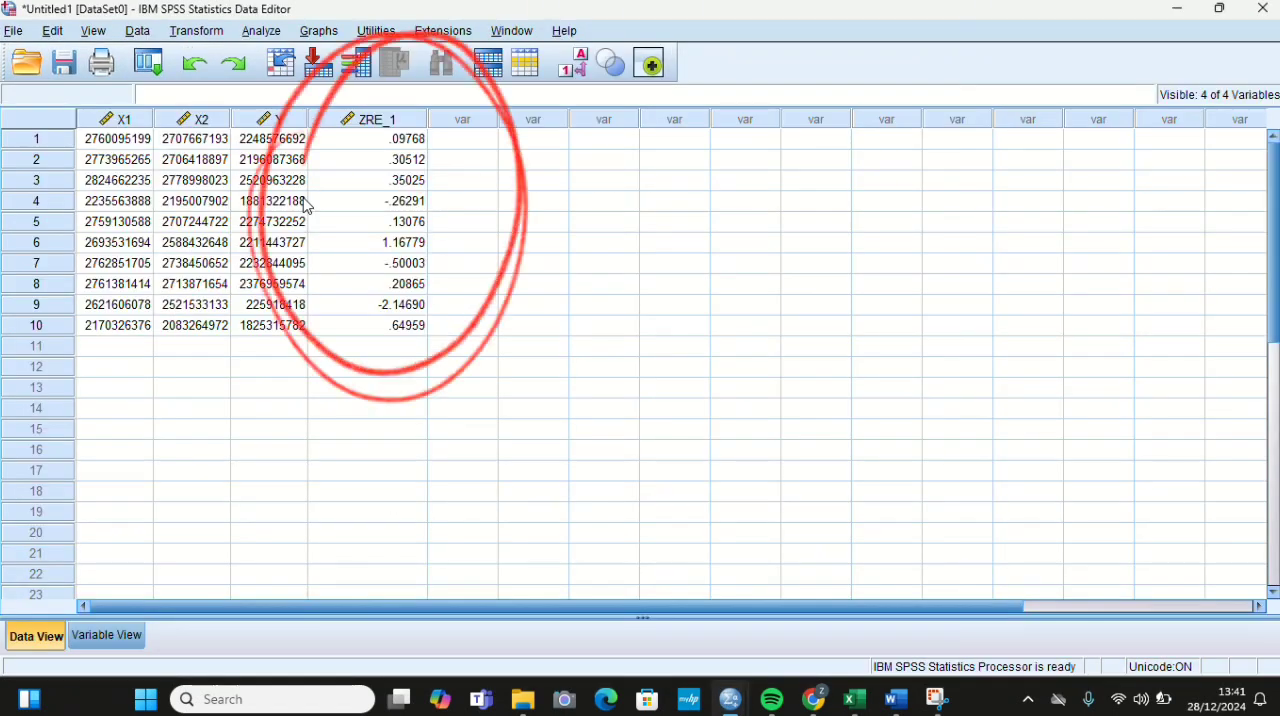
pyautogui.click(260, 38)
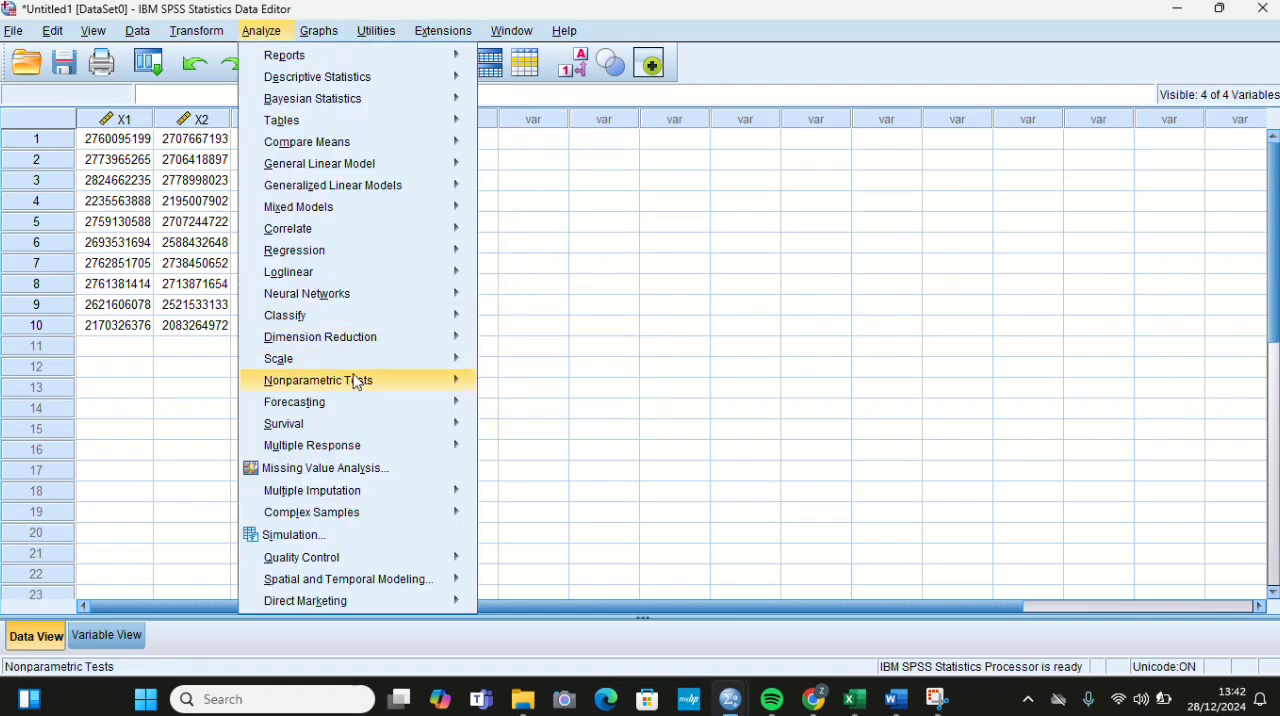
pyautogui.moveTo(357, 382)
pyautogui.moveTo(592, 462)
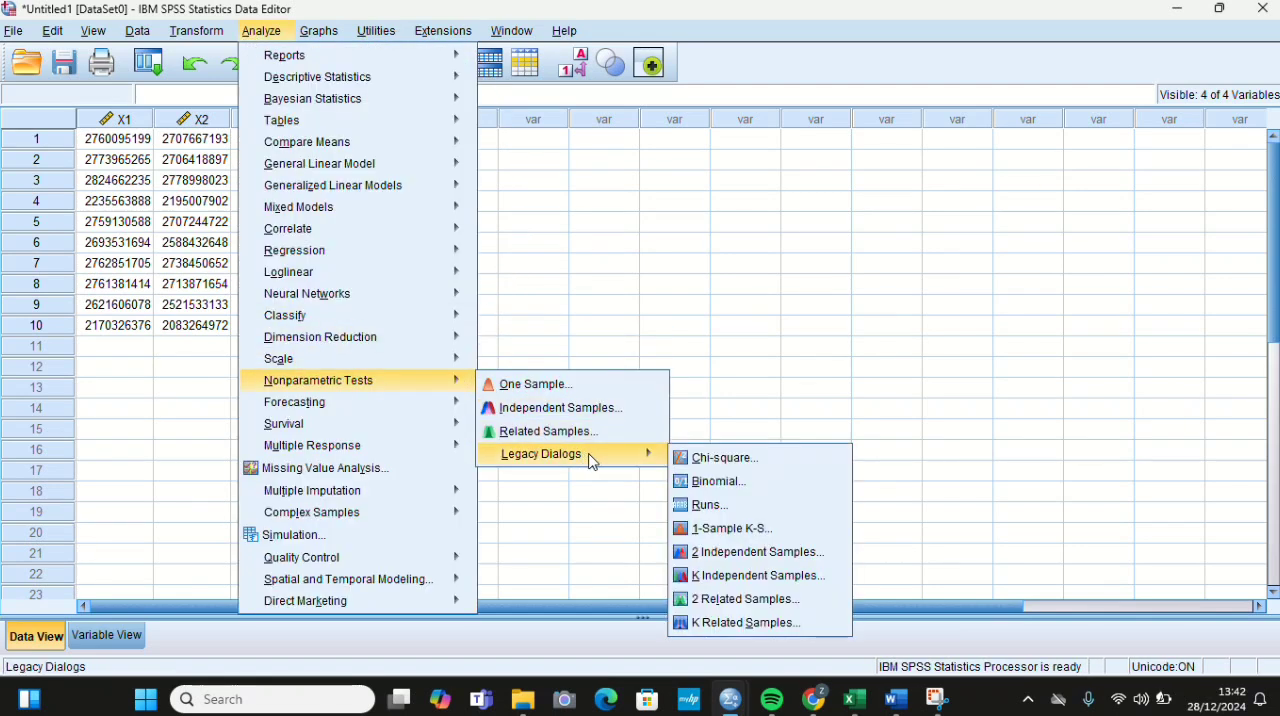
pyautogui.click(724, 532)
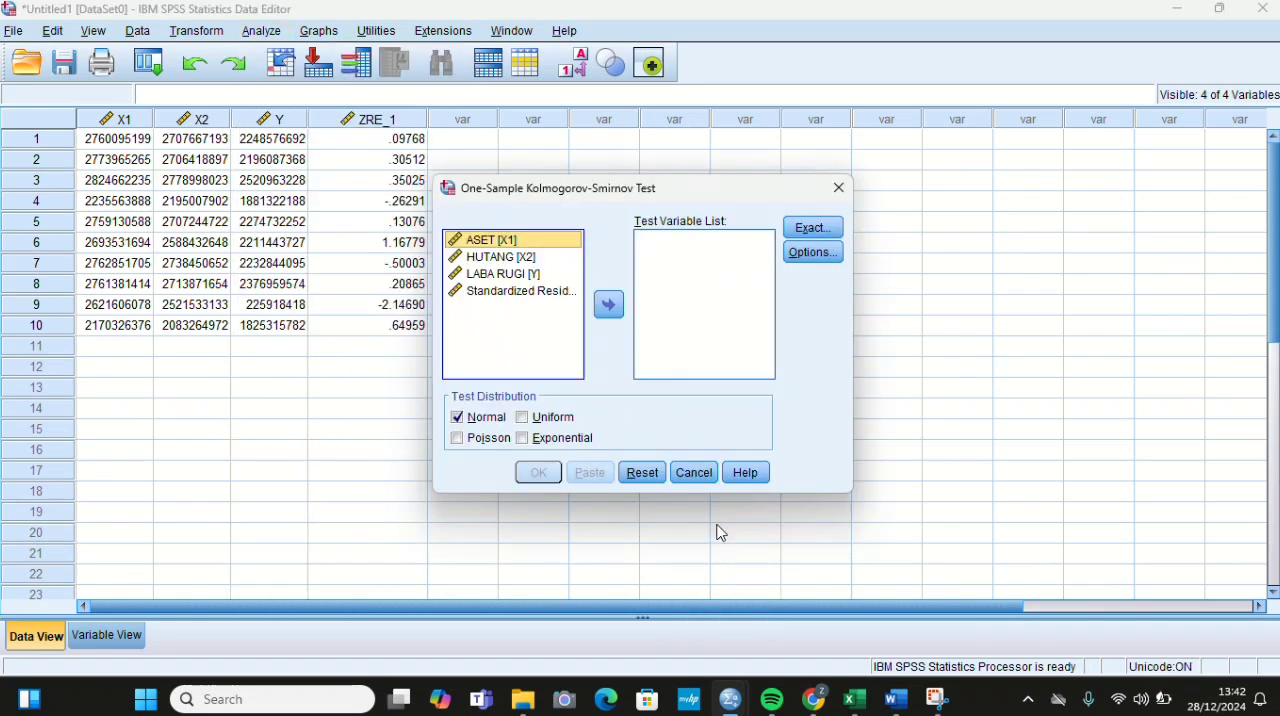
pyautogui.click(512, 293)
pyautogui.click(607, 307)
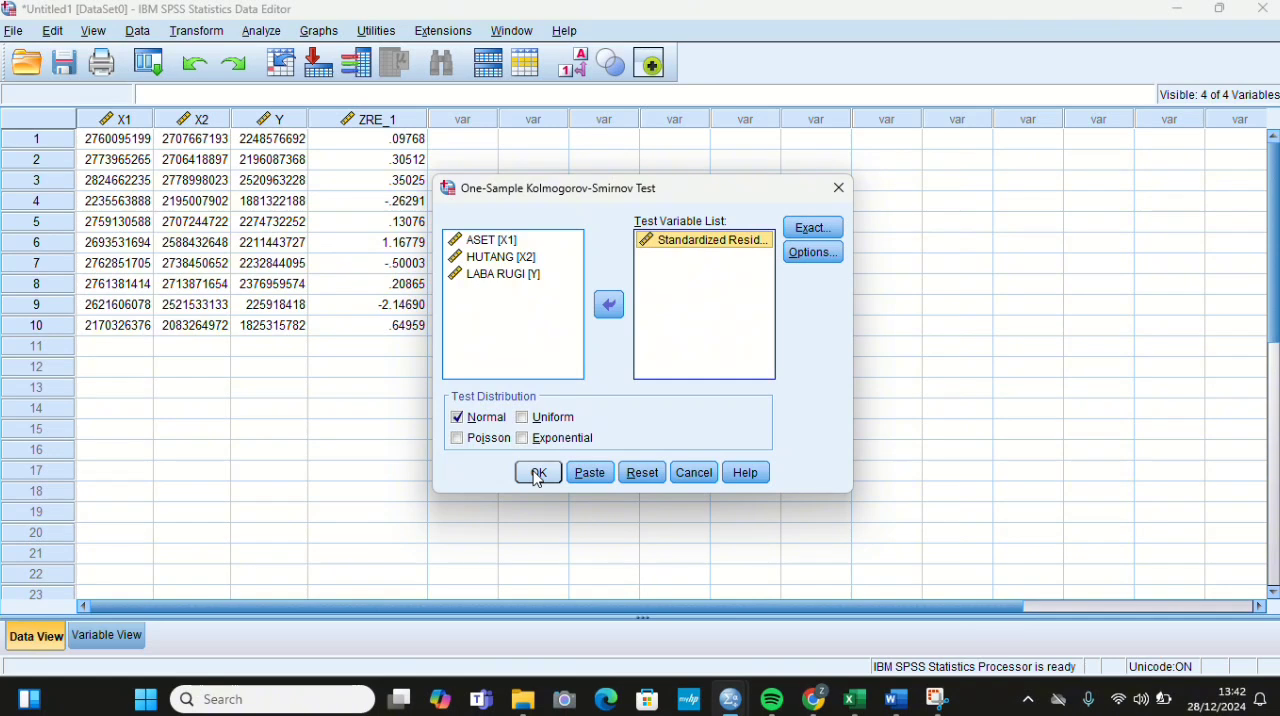
pyautogui.click(538, 473)
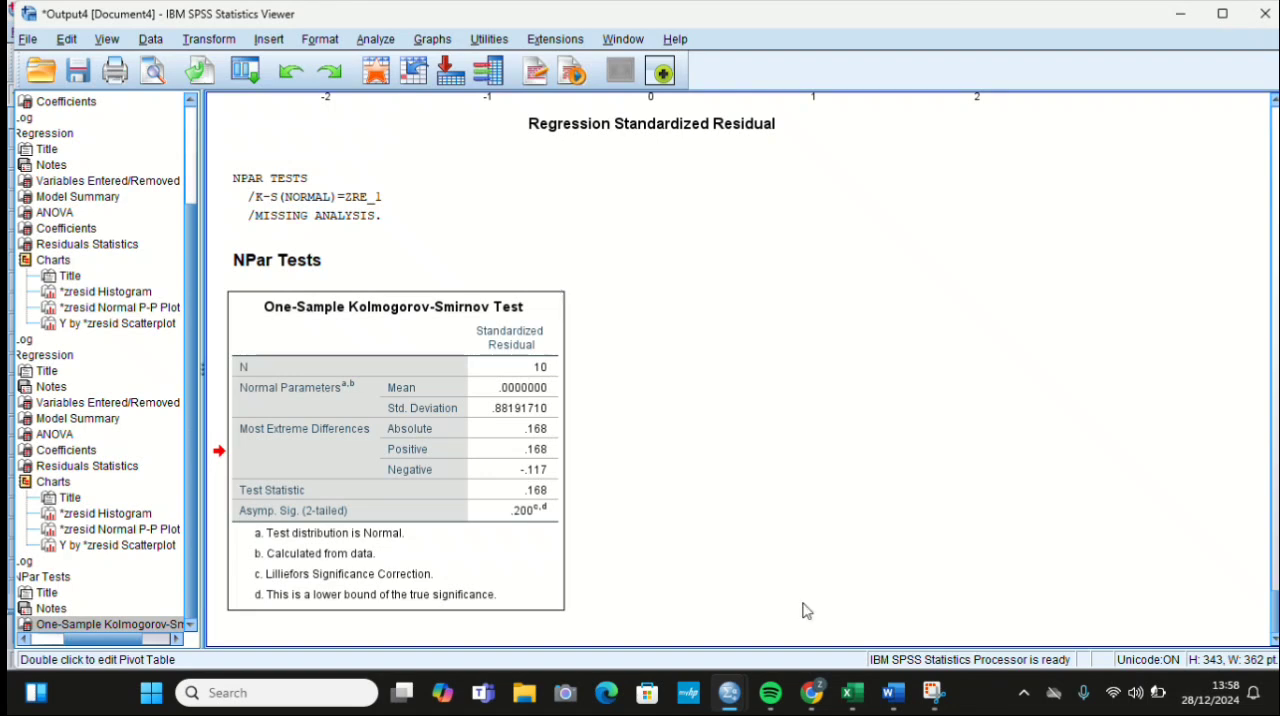
# Step: Reopen Linear Regression from the Data Editor and enable part and partial correlations and collinearity diagnostics, leaving R squared change off
pyautogui.moveTo(729, 692)
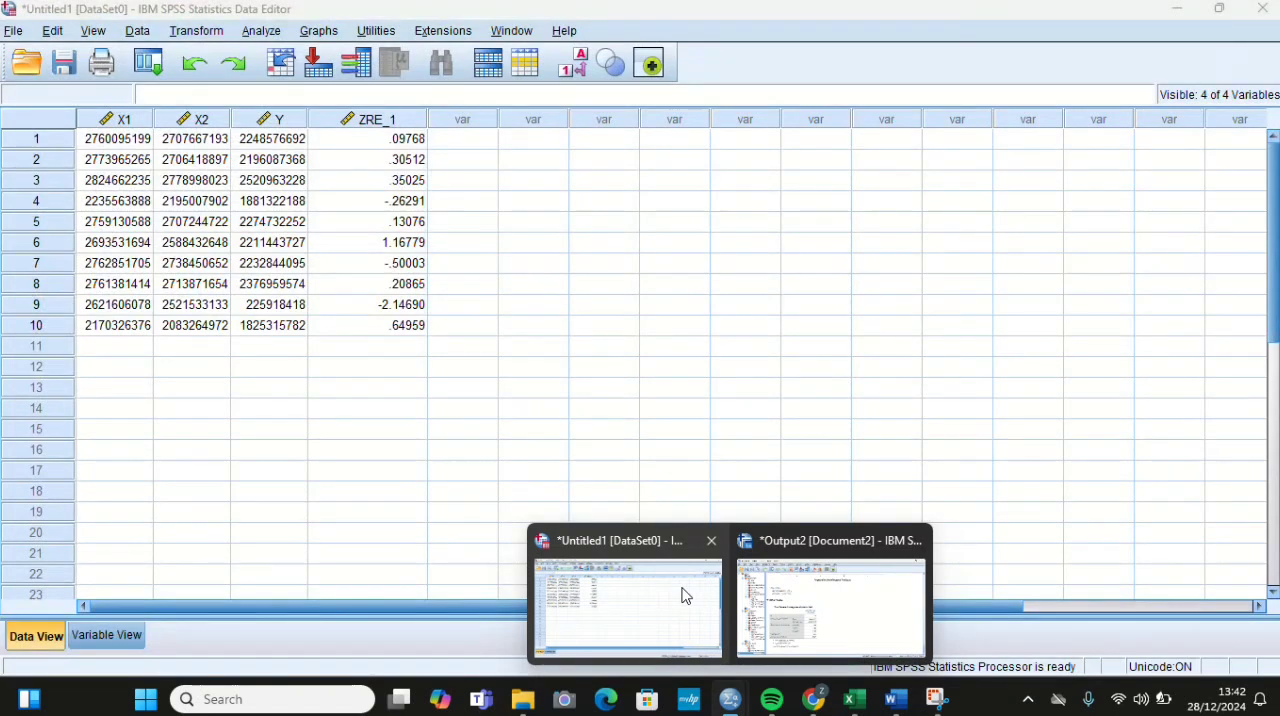
pyautogui.click(685, 596)
pyautogui.click(265, 38)
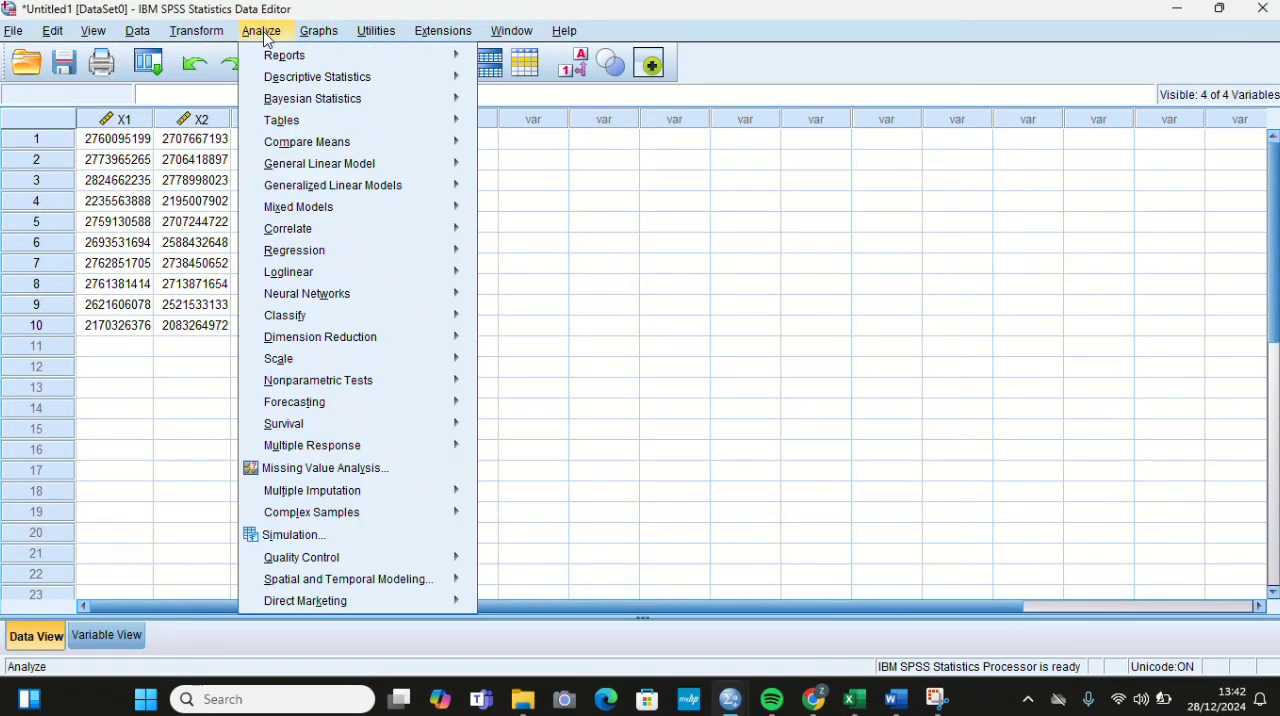
pyautogui.moveTo(341, 255)
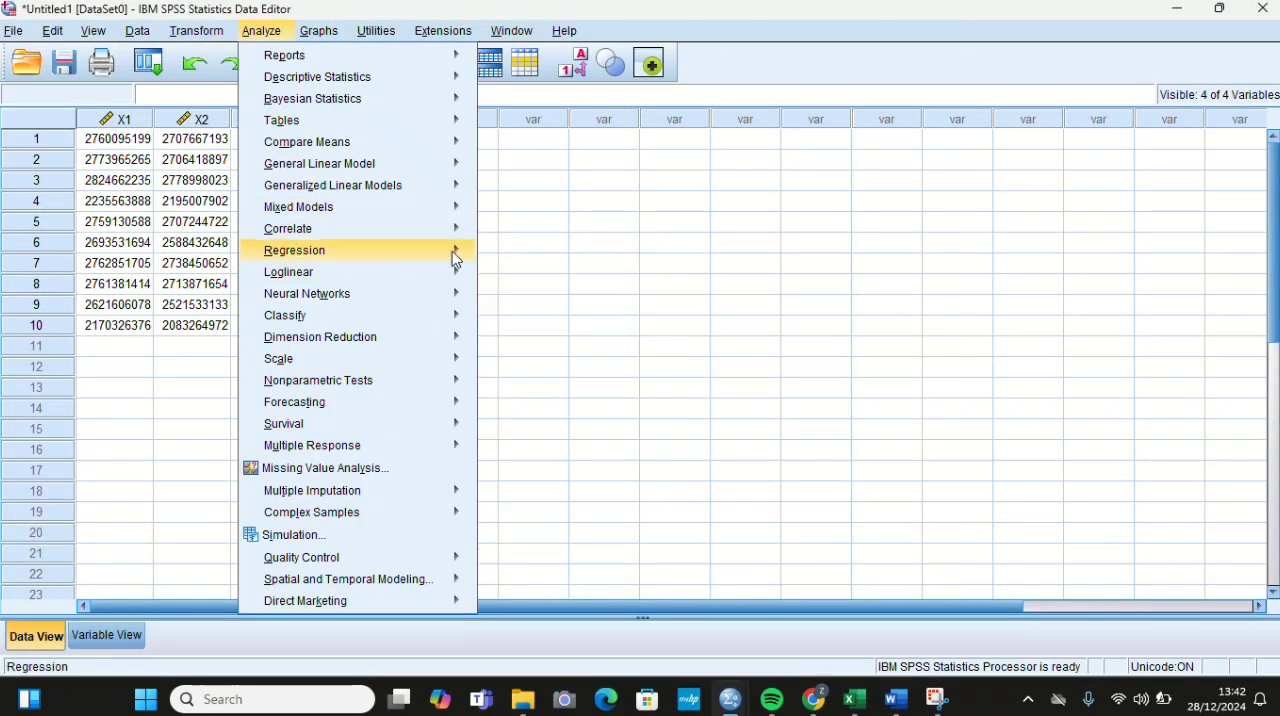
pyautogui.click(503, 283)
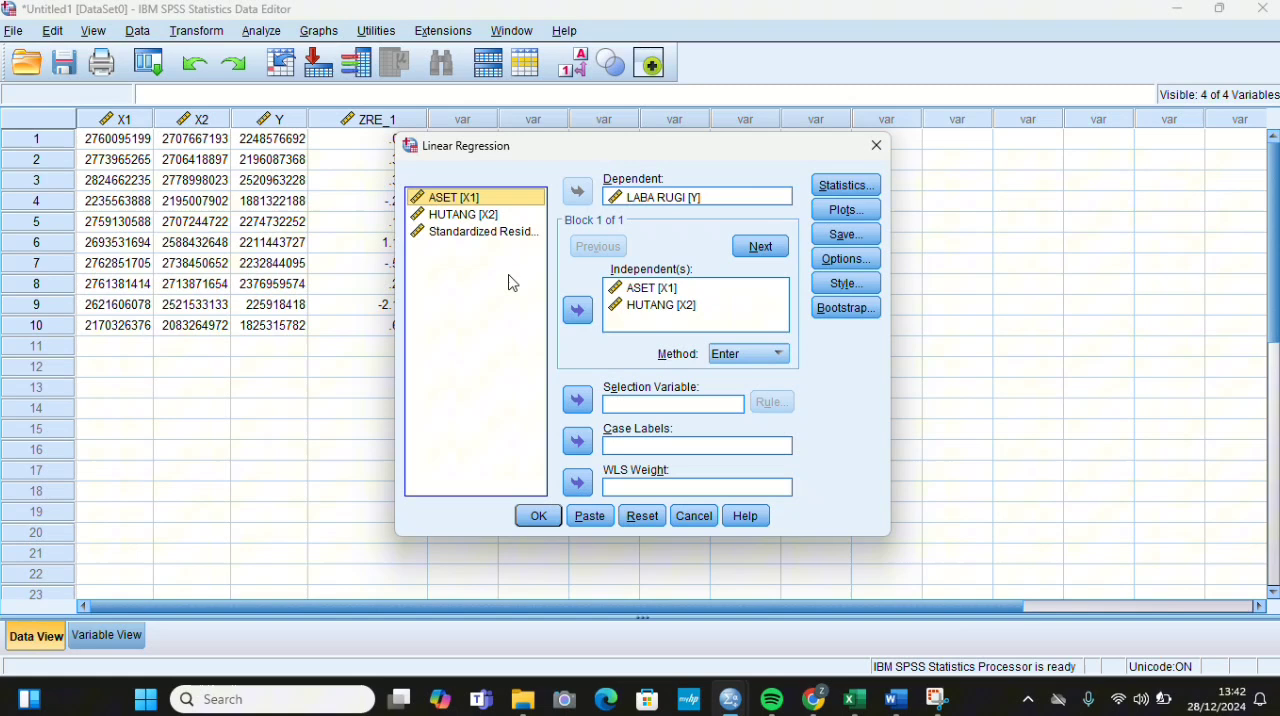
pyautogui.click(835, 188)
pyautogui.click(642, 253)
pyautogui.click(641, 296)
pyautogui.click(643, 315)
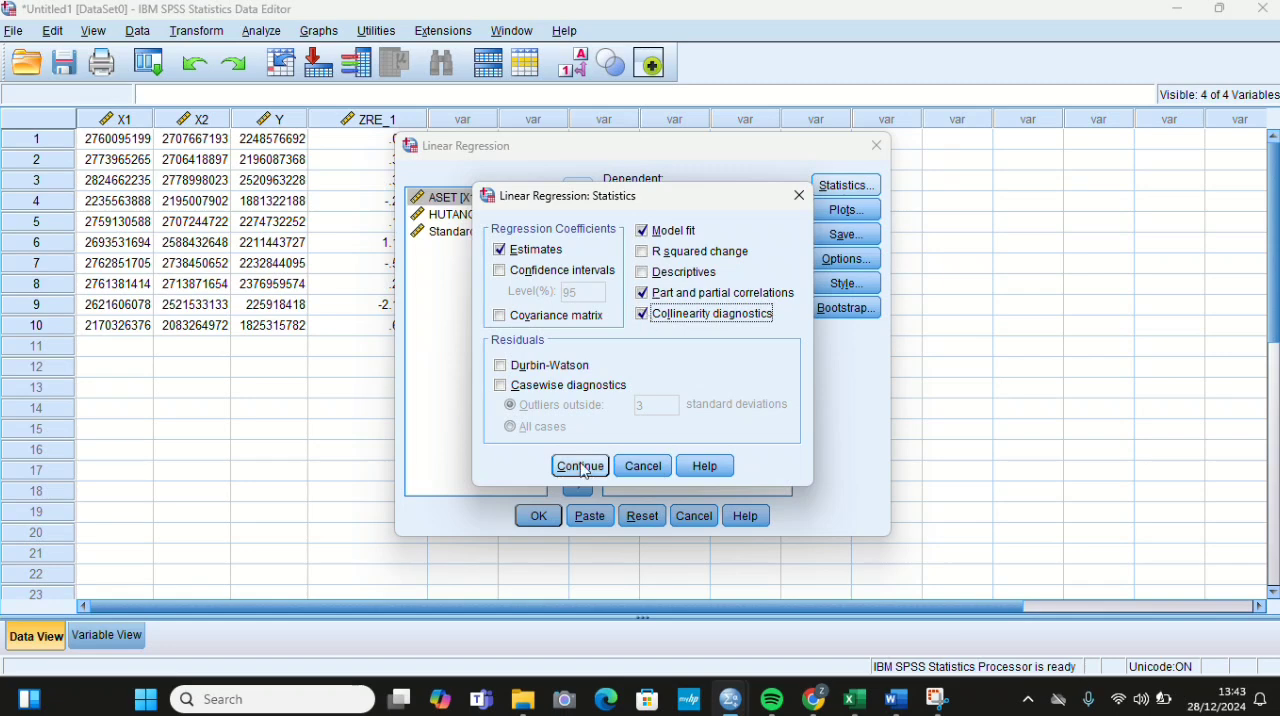
pyautogui.click(583, 467)
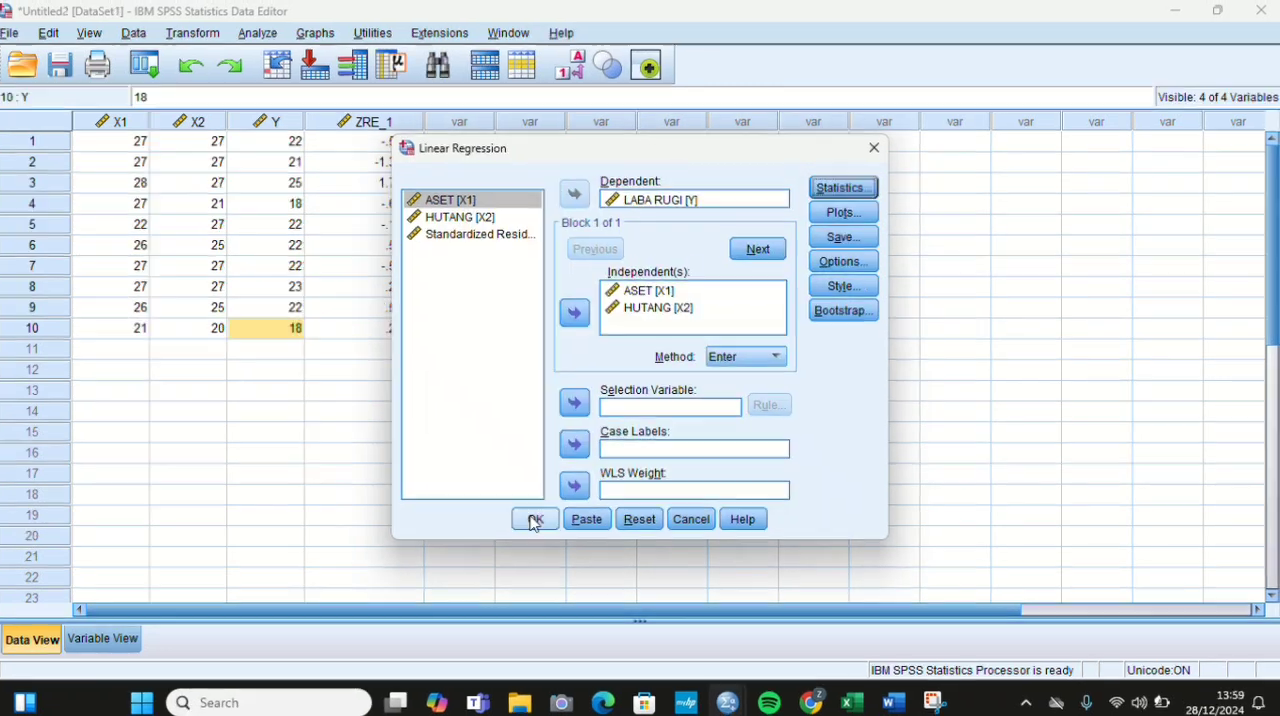
# Step: Run the regression and examine the collinearity statistics in the Coefficients table of the output
pyautogui.click(530, 517)
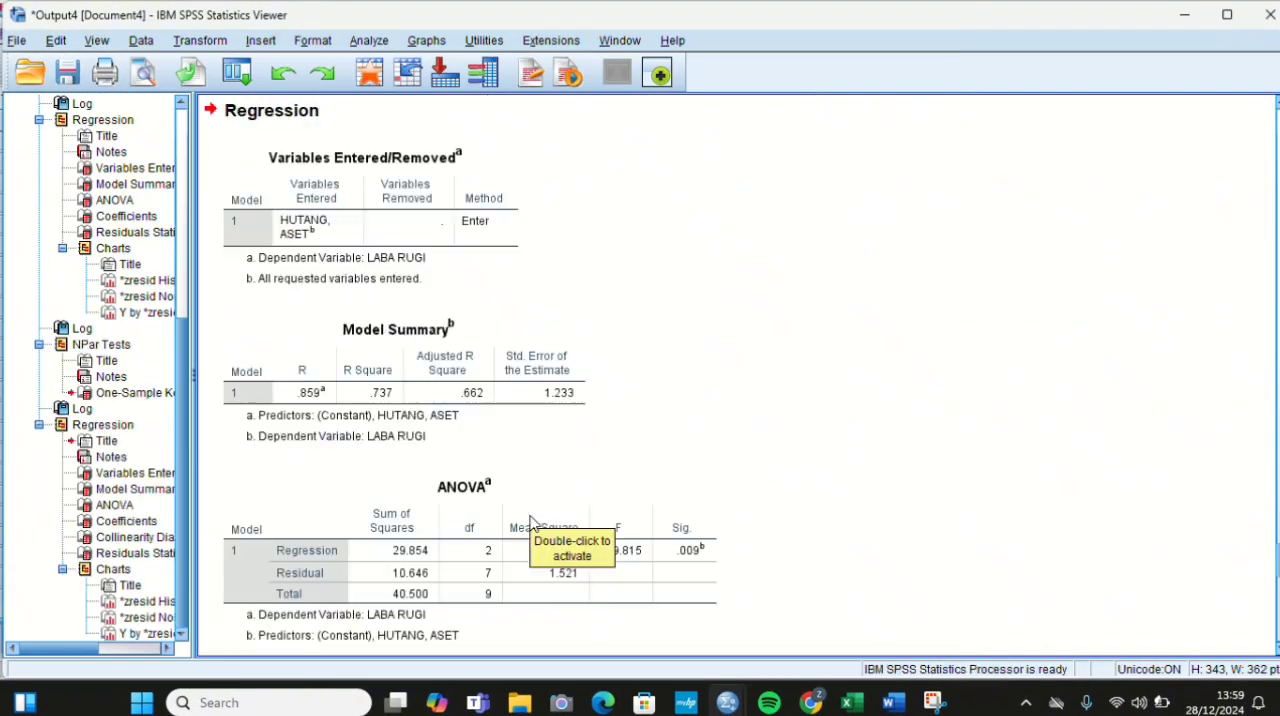
pyautogui.scroll(-5, 530, 520)
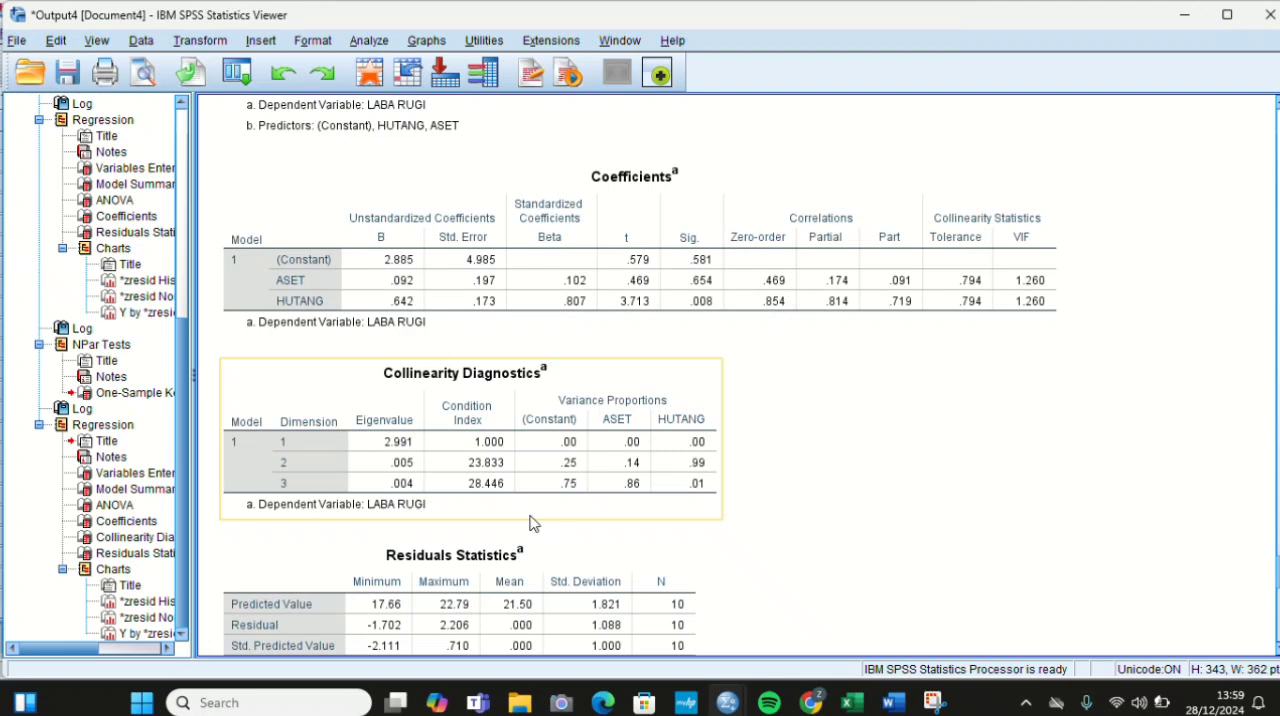
pyautogui.scroll(-15, 530, 521)
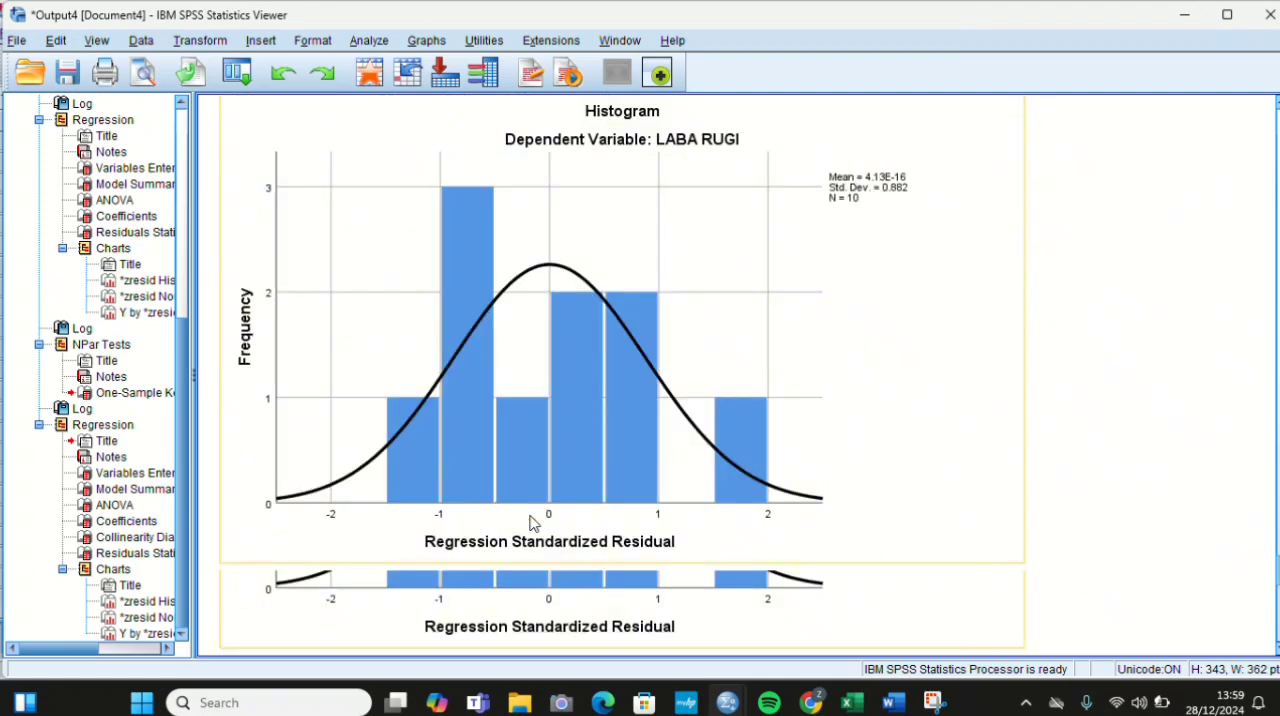
pyautogui.scroll(18, 530, 521)
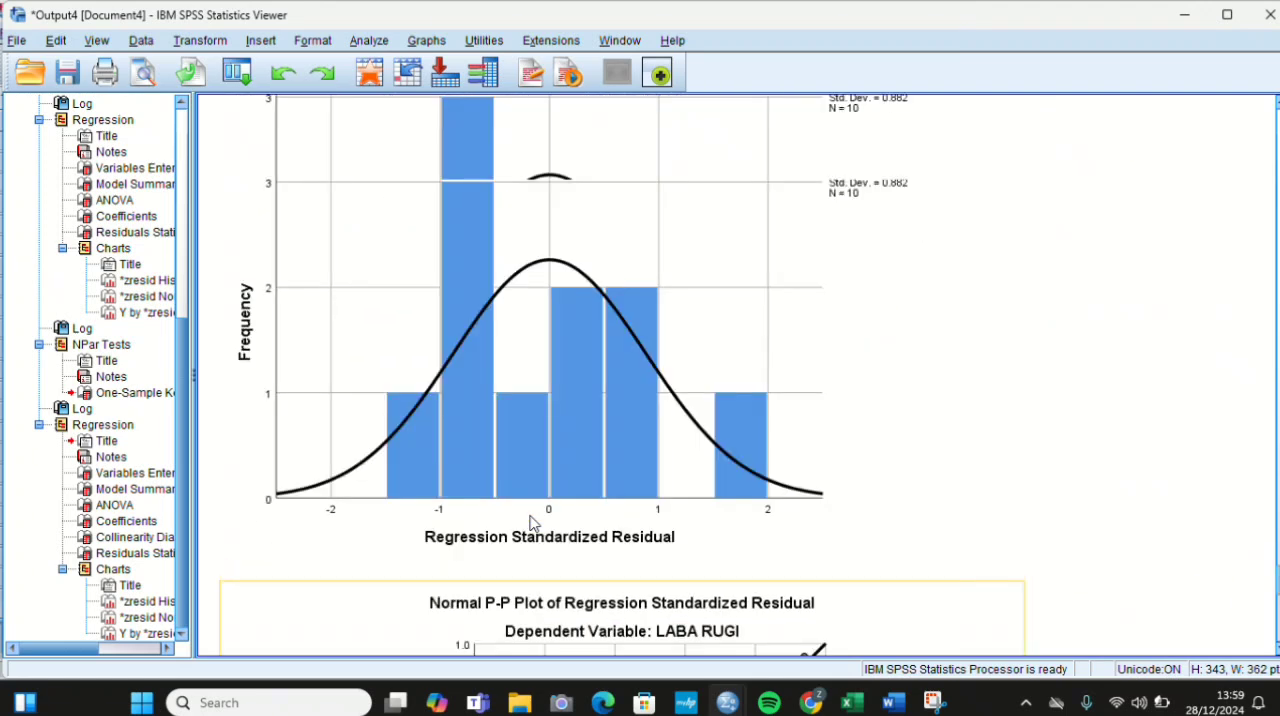
pyautogui.click(546, 466)
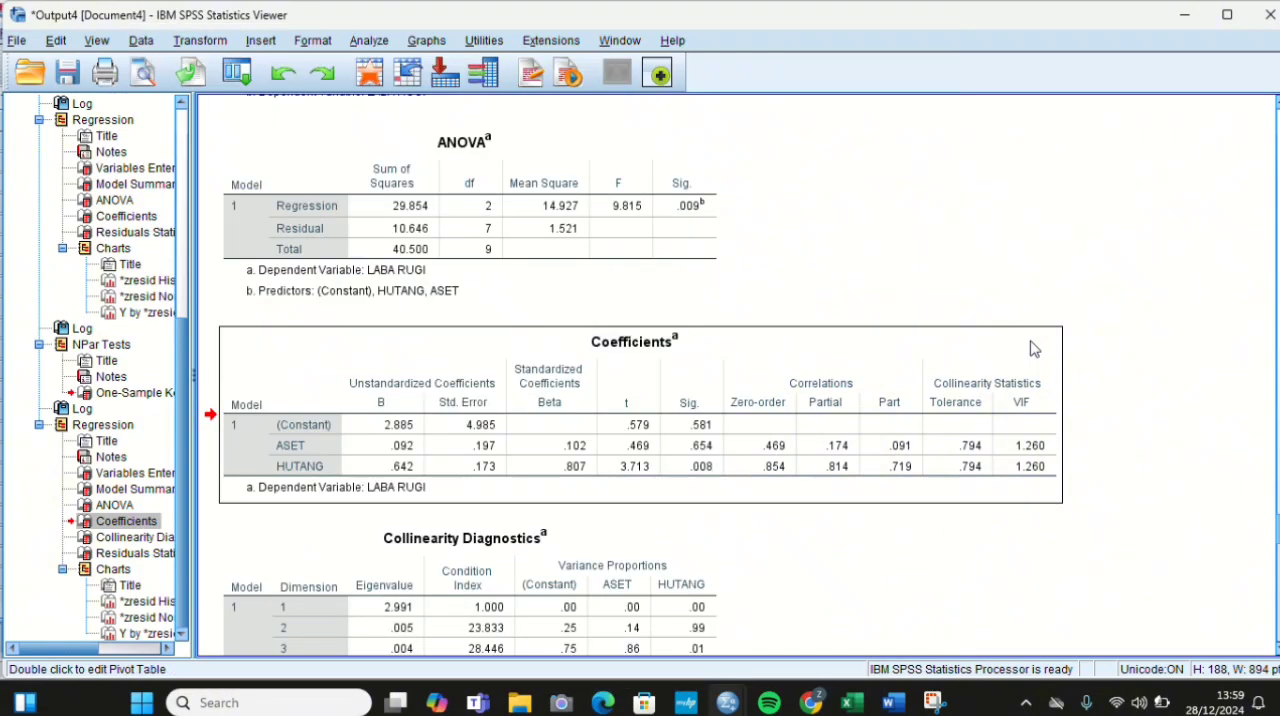
# Step: Reopen Linear Regression from the Data Editor and clear its plot settings: normal probability plot, histogram, and the Y and X scatter variables
pyautogui.moveTo(728, 700)
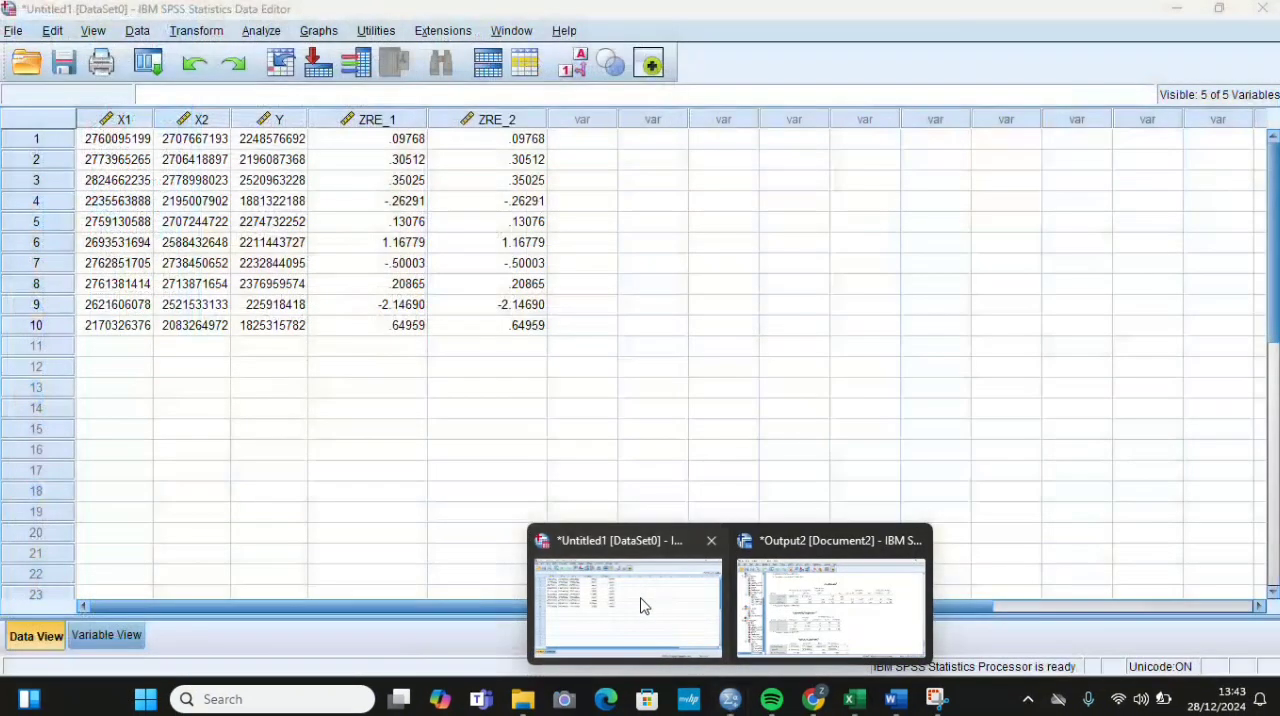
pyautogui.click(643, 603)
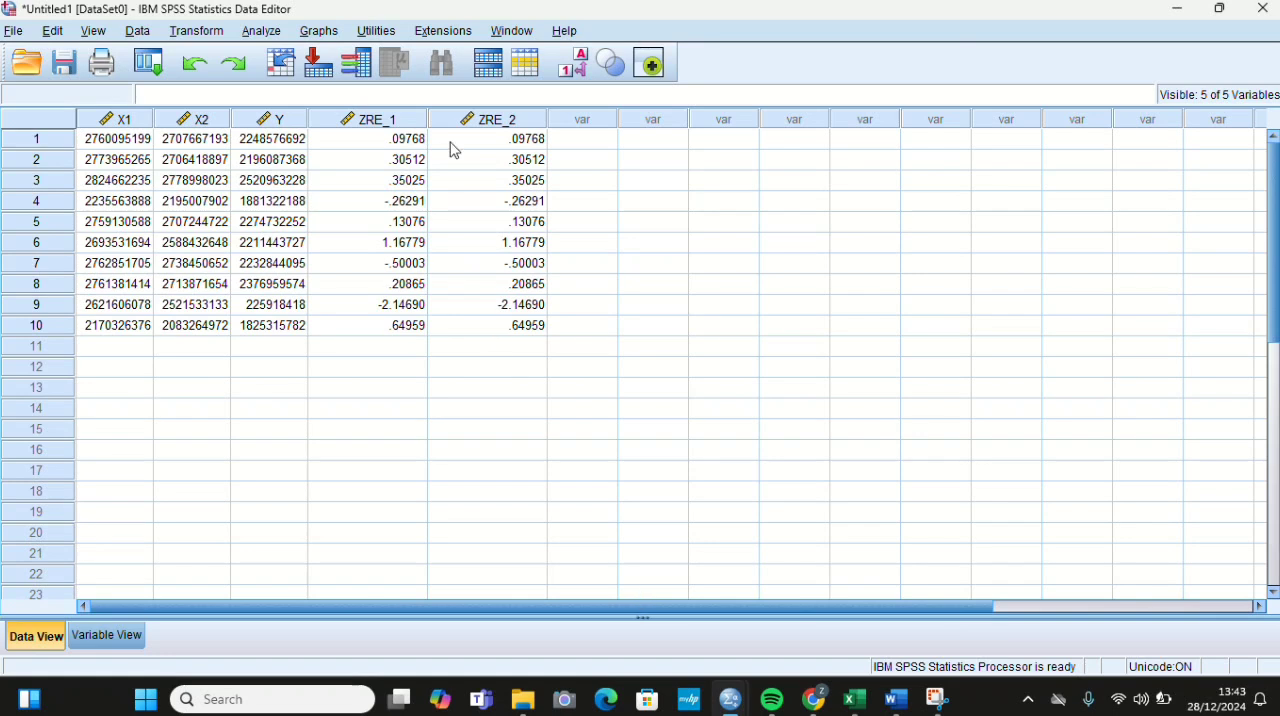
pyautogui.click(261, 32)
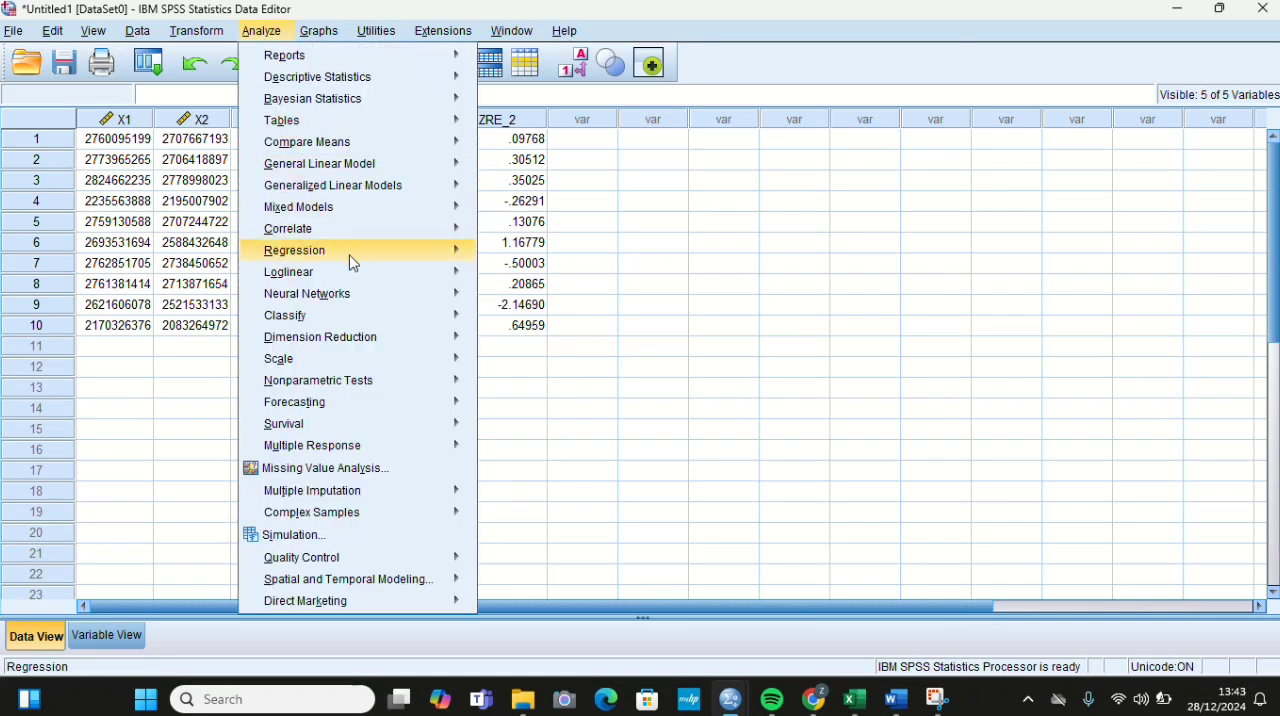
pyautogui.moveTo(280, 251)
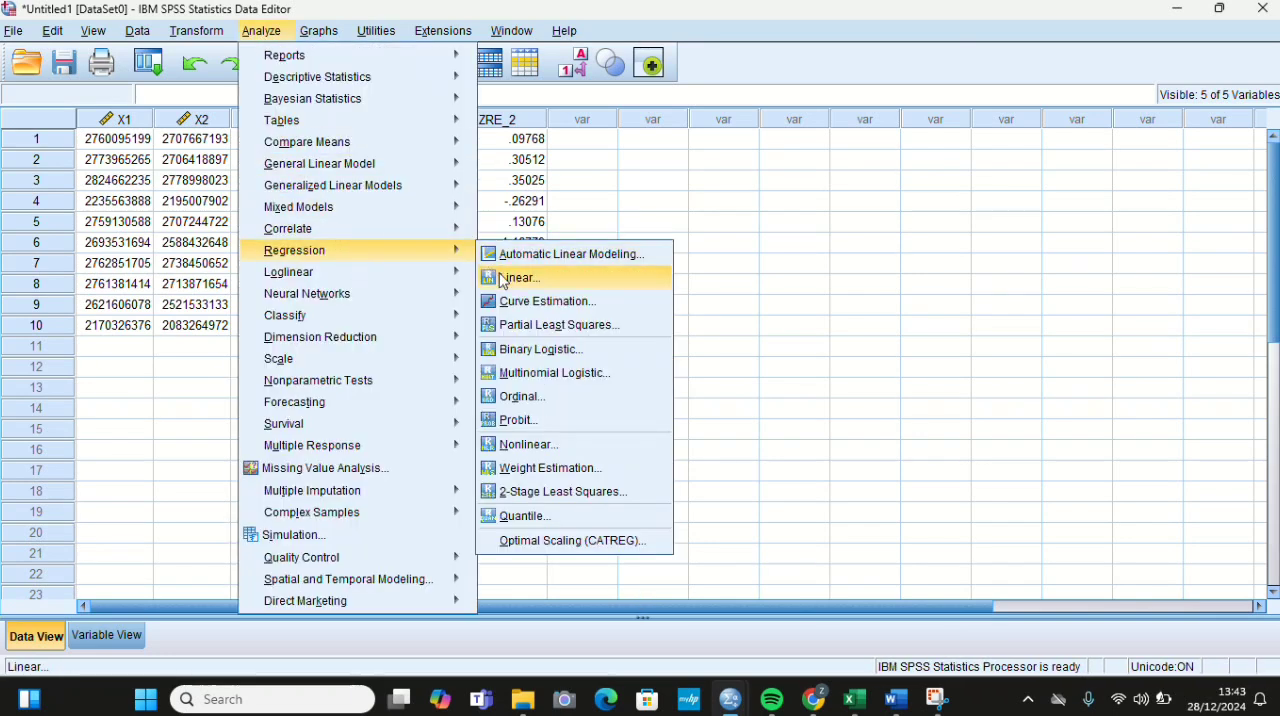
pyautogui.click(503, 281)
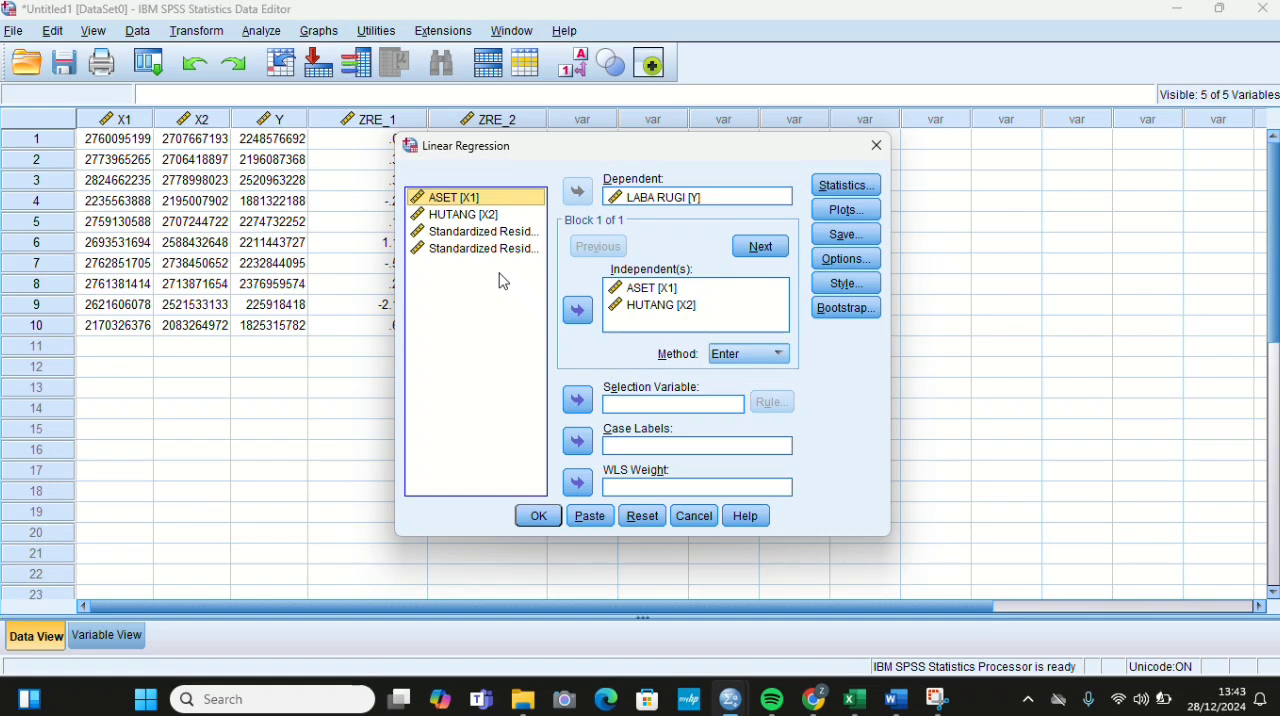
pyautogui.click(836, 211)
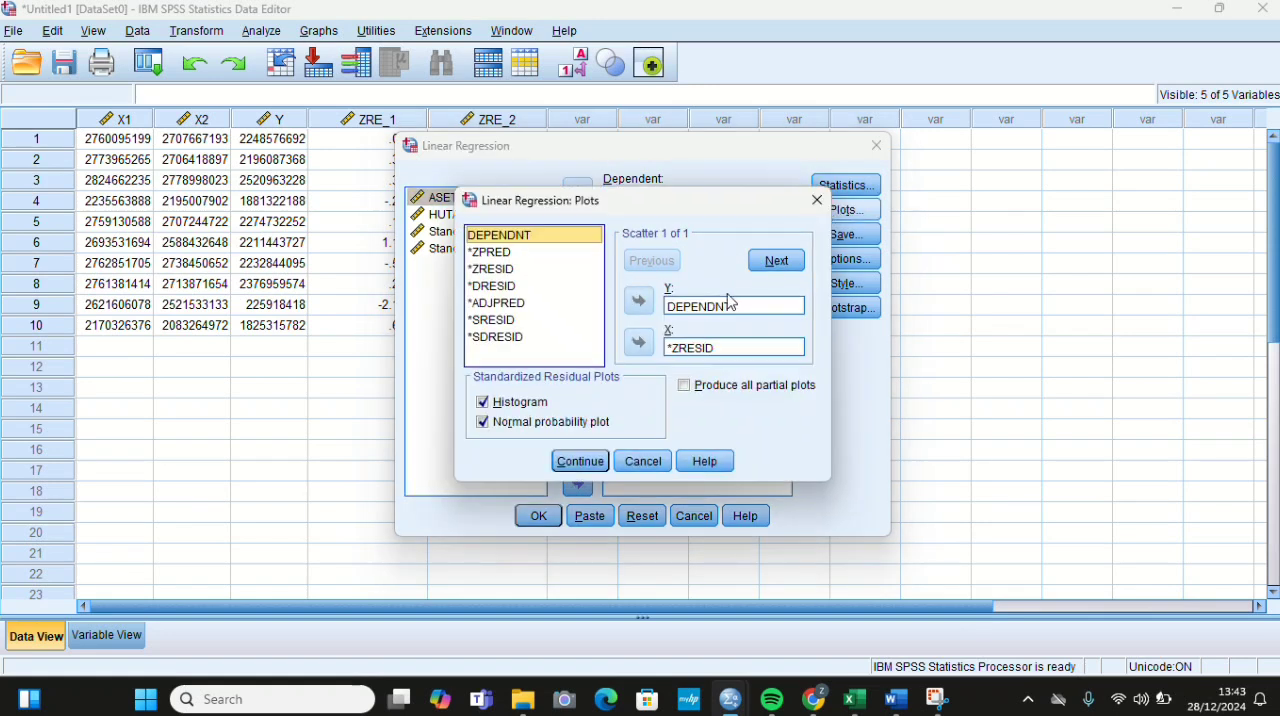
pyautogui.click(486, 422)
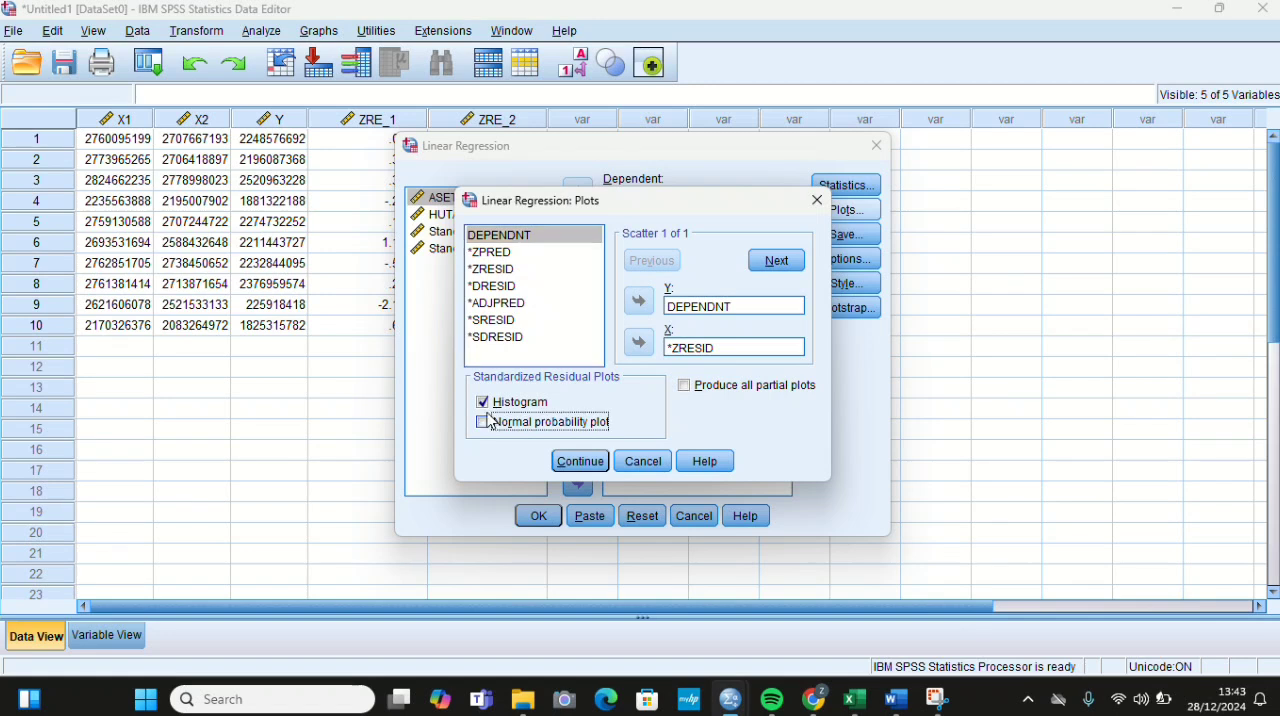
pyautogui.click(483, 402)
pyautogui.click(678, 306)
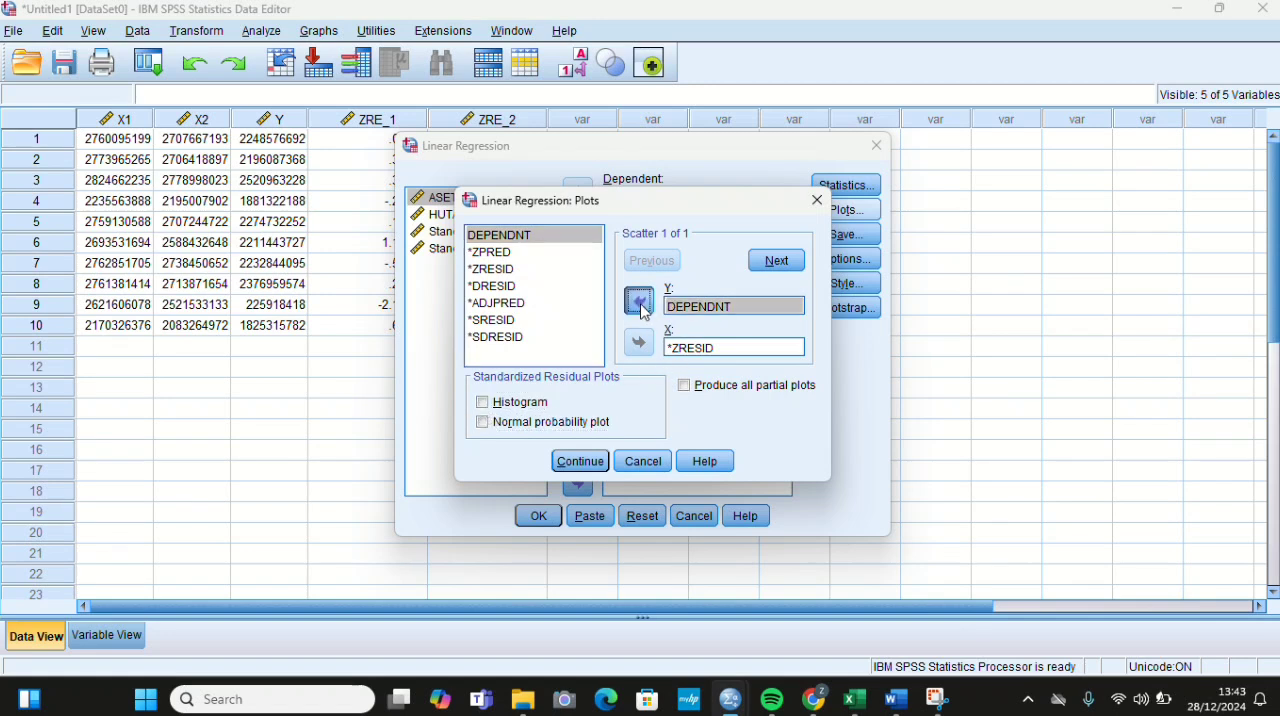
pyautogui.click(640, 302)
pyautogui.click(735, 347)
pyautogui.click(640, 344)
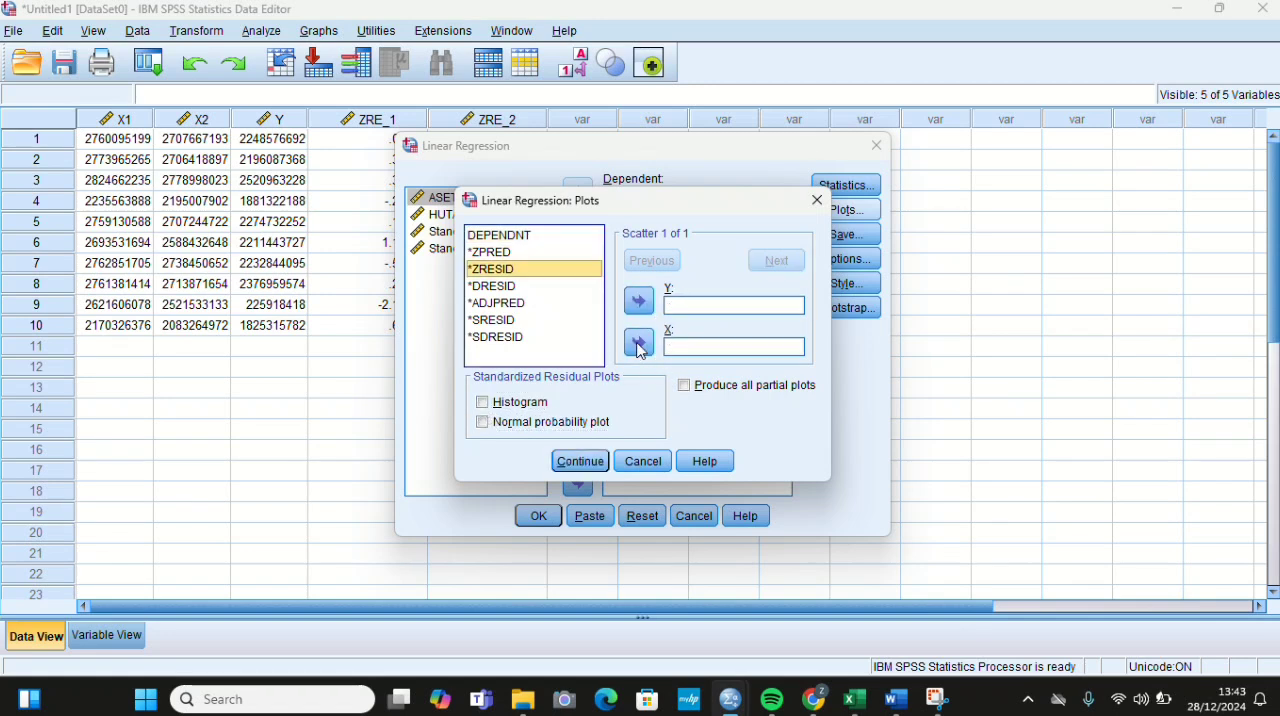
# Step: Set the regression scatterplot to *SRESID as Y and *ZPRED as X, and run the regression
pyautogui.click(506, 319)
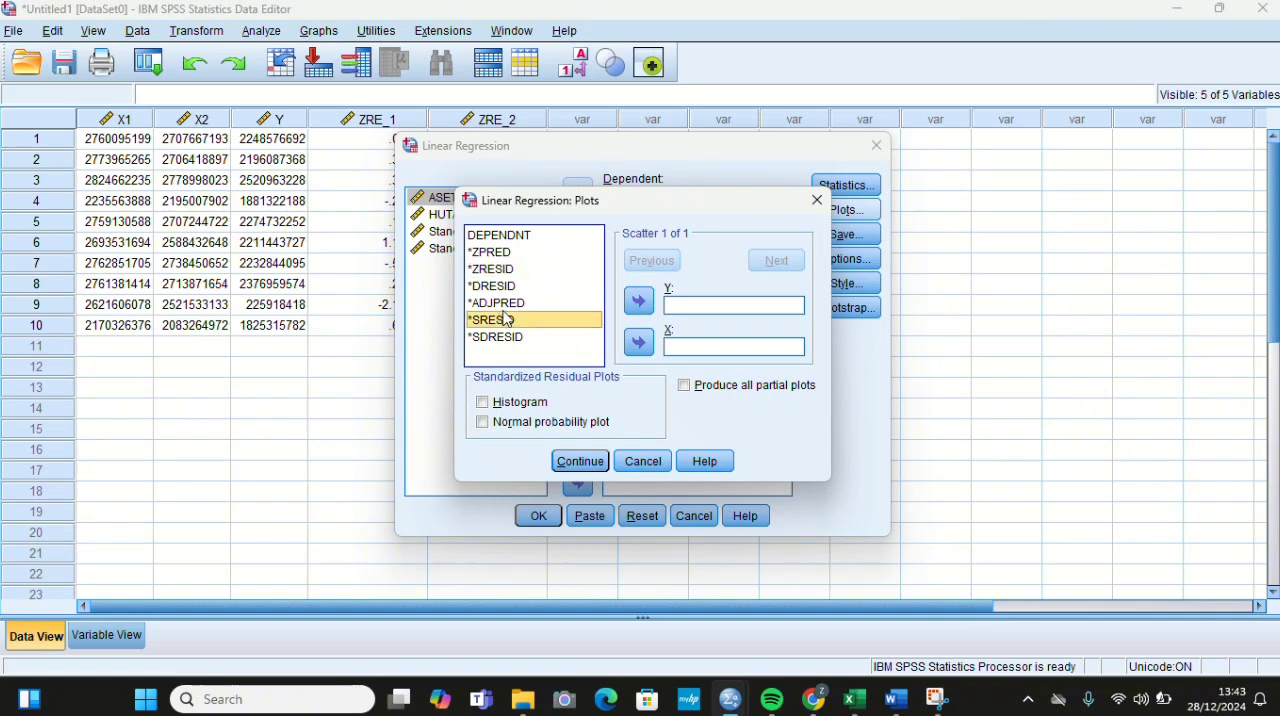
pyautogui.click(639, 301)
pyautogui.click(501, 256)
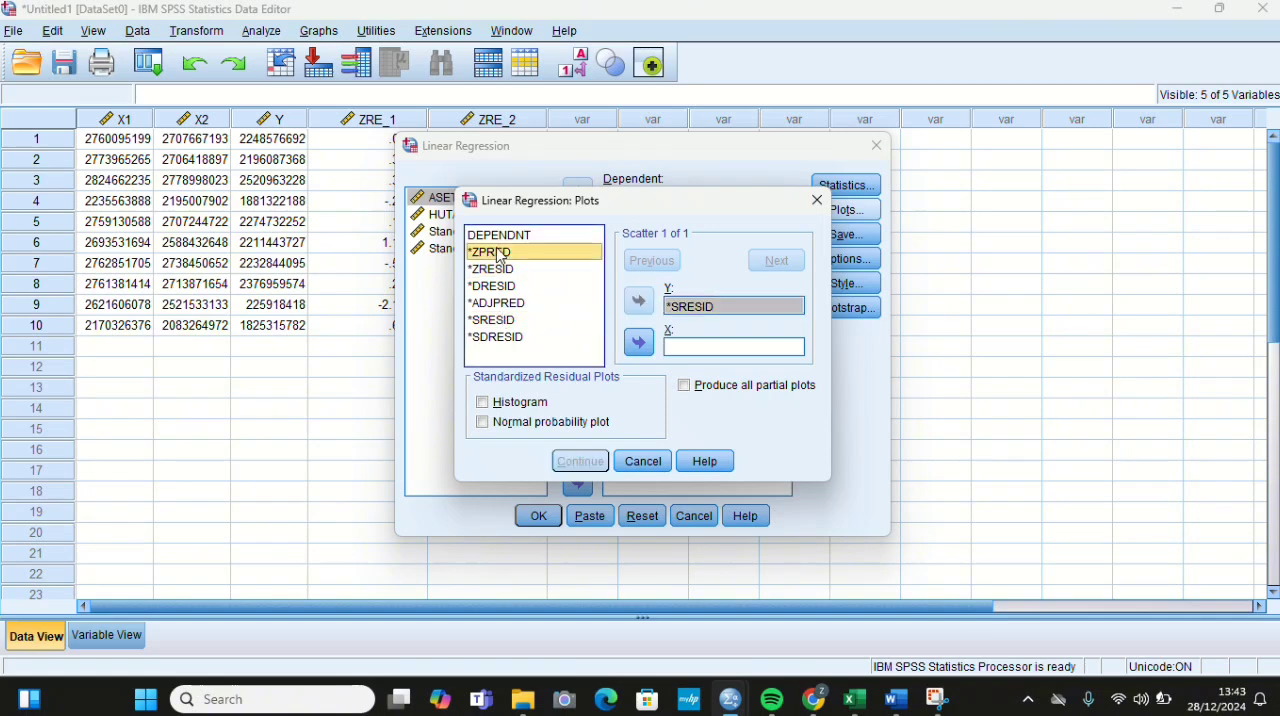
pyautogui.click(640, 343)
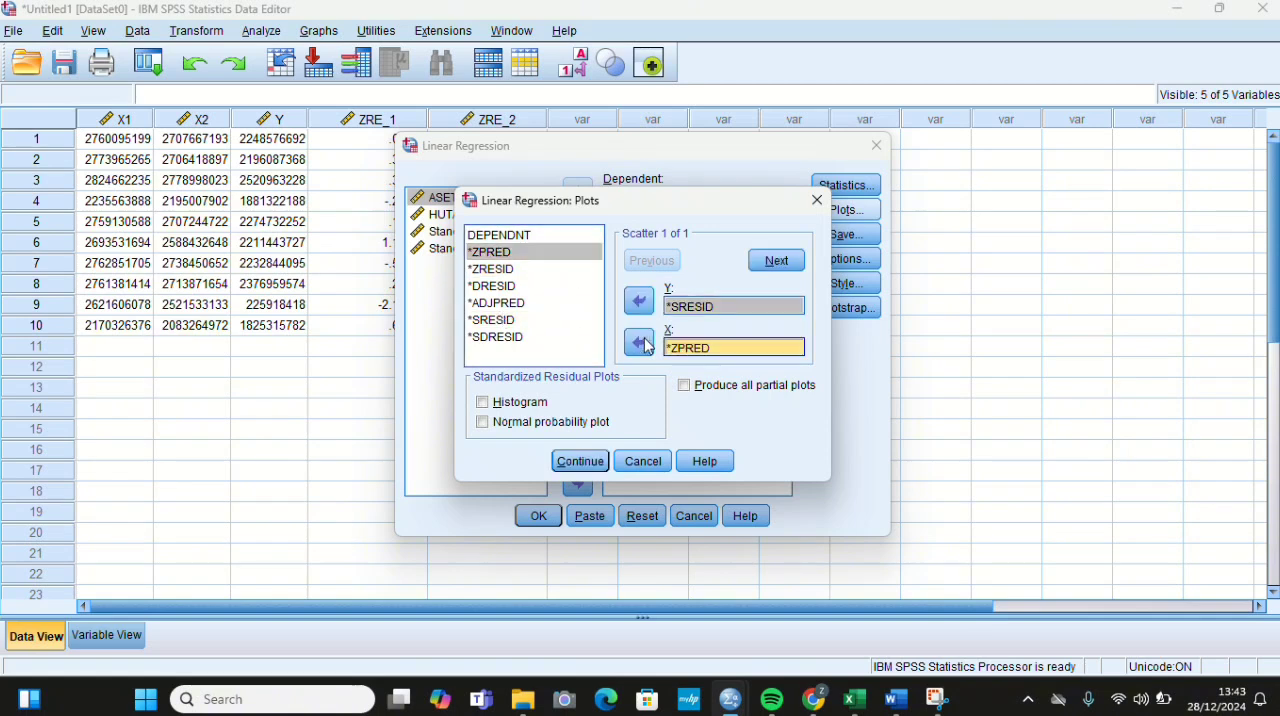
pyautogui.click(580, 461)
pyautogui.click(538, 516)
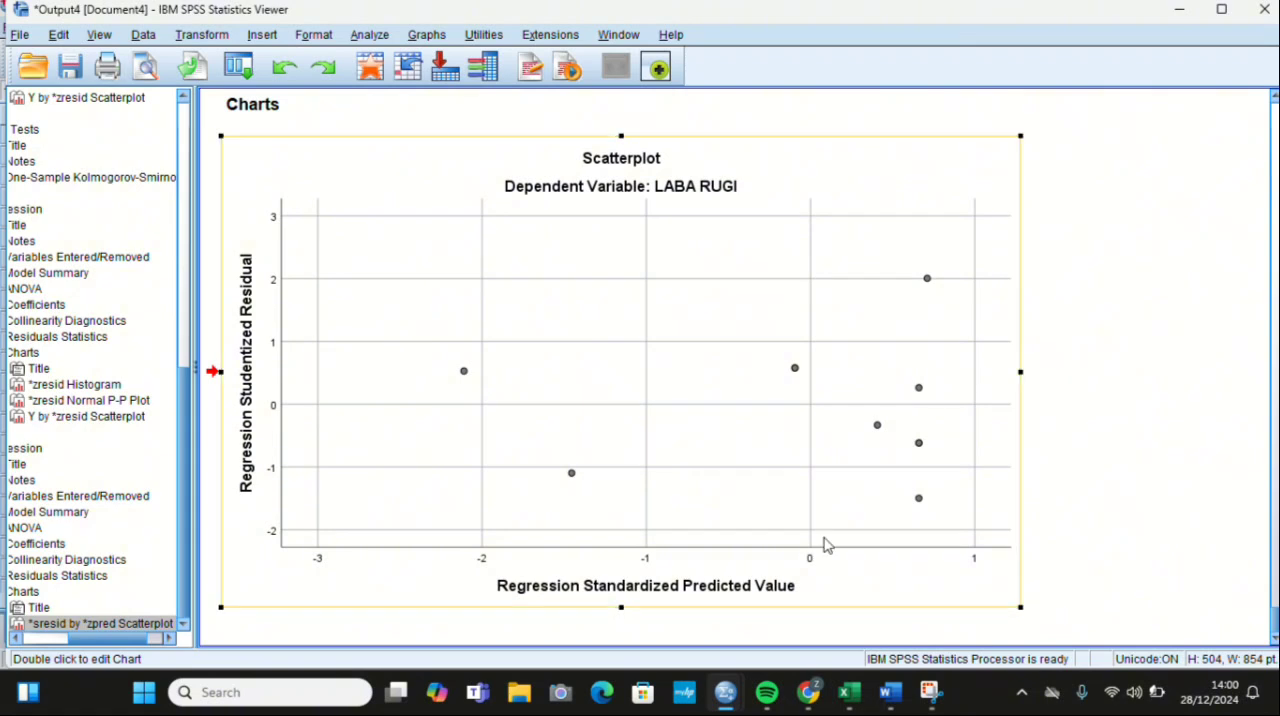
# Step: Rerun the Linear Regression from the Data Editor, saving unstandardized residuals instead of standardized ones
pyautogui.moveTo(726, 692)
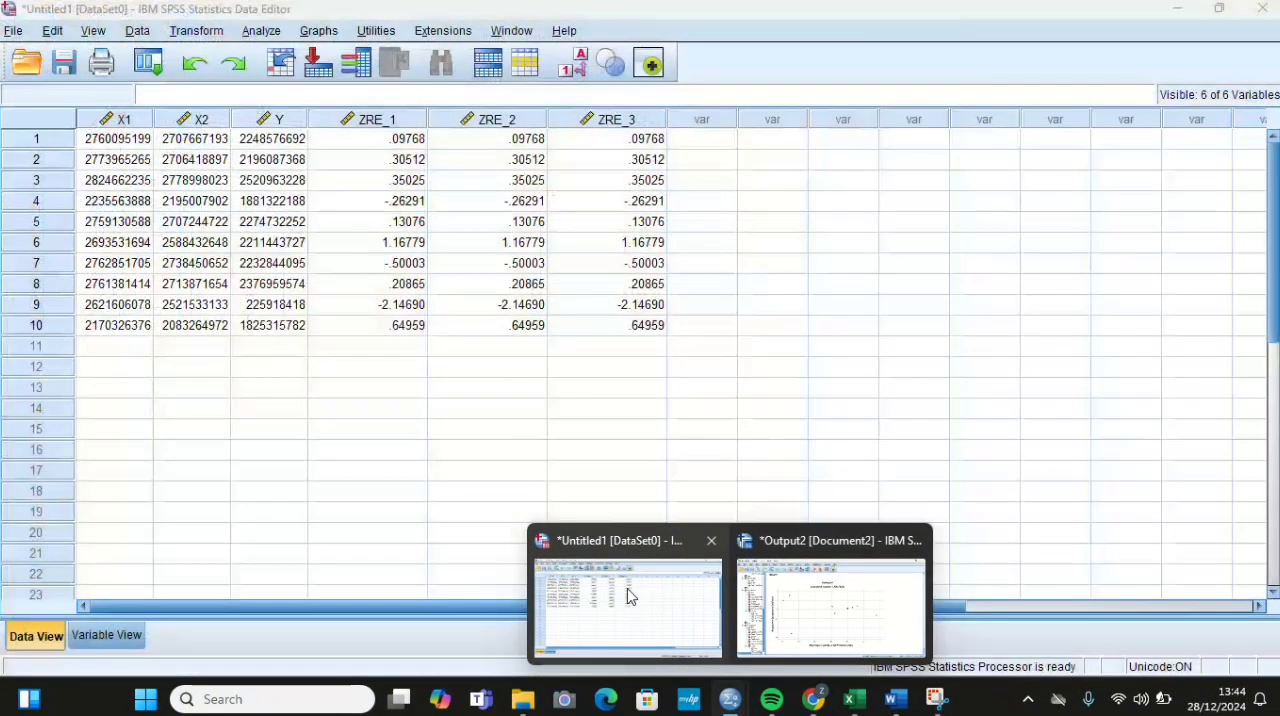
pyautogui.click(630, 596)
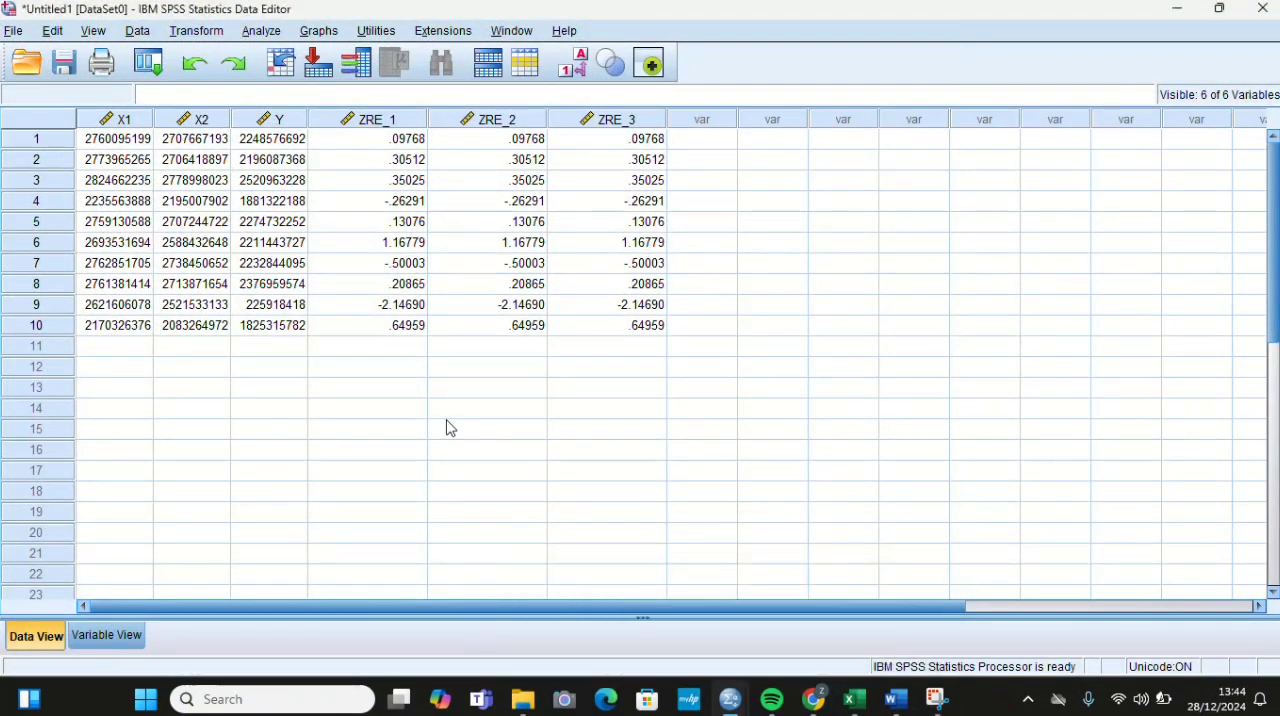
pyautogui.click(273, 38)
pyautogui.moveTo(302, 254)
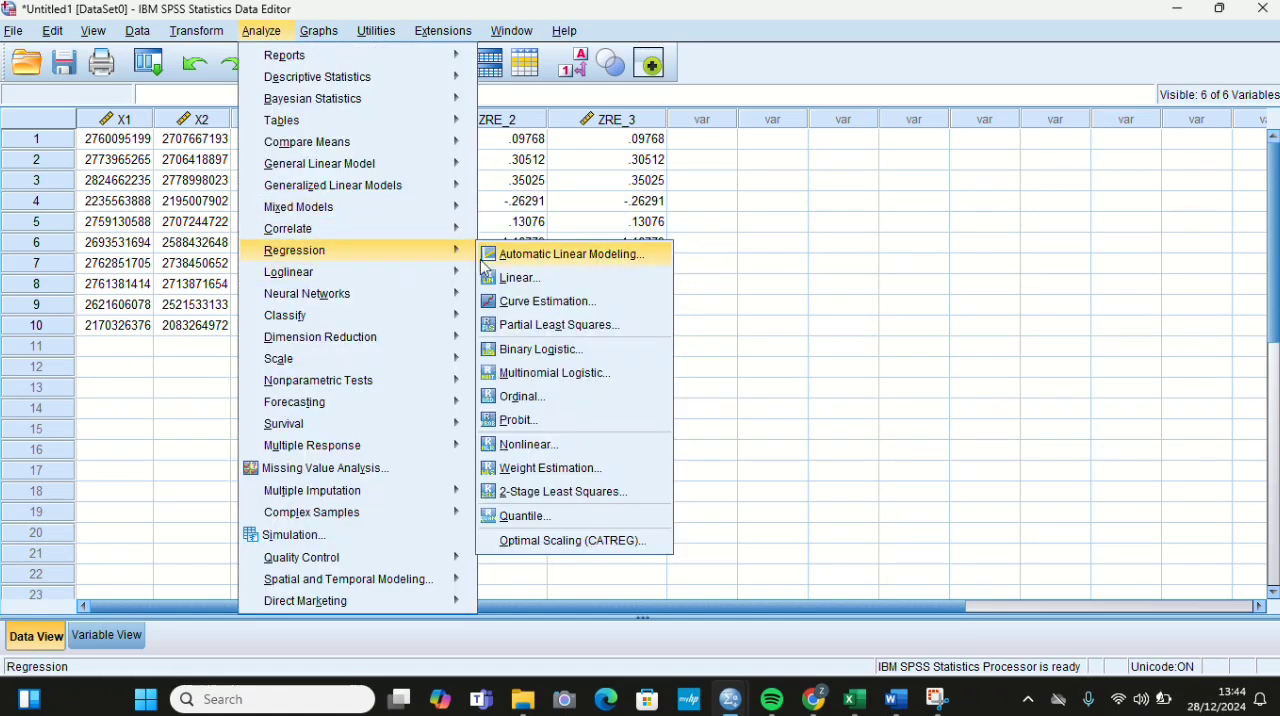
pyautogui.click(505, 277)
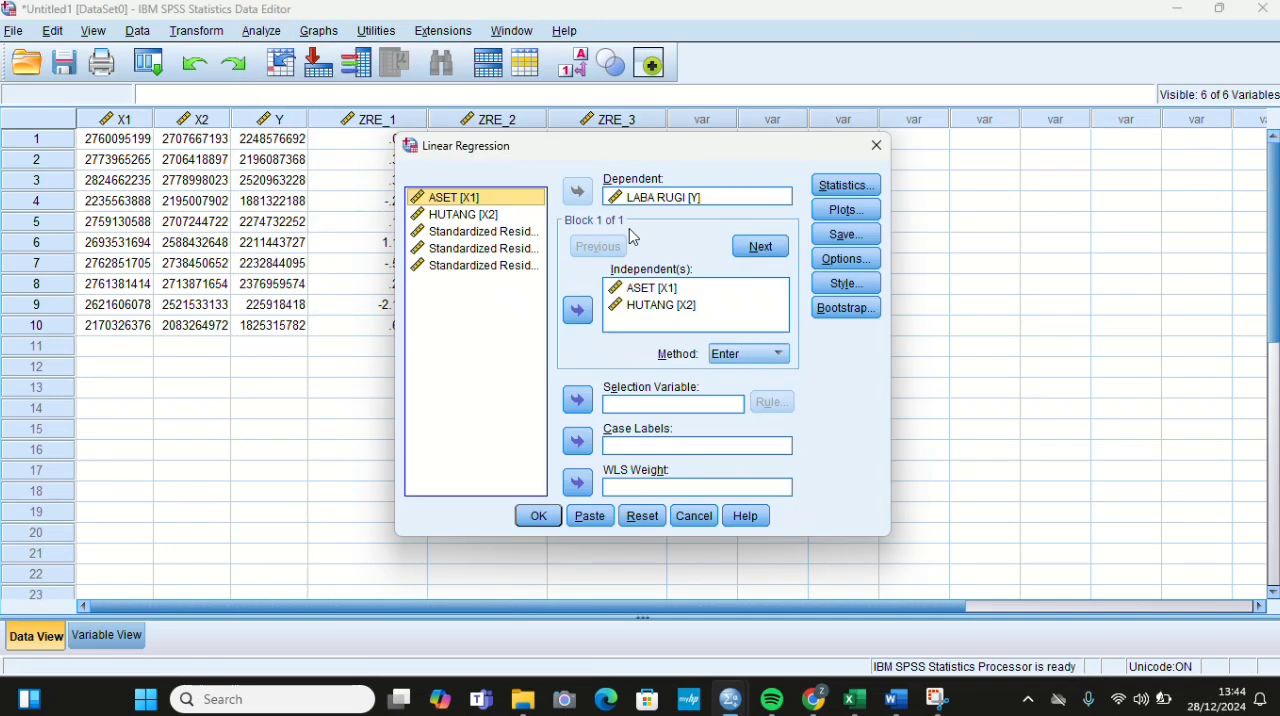
pyautogui.click(836, 236)
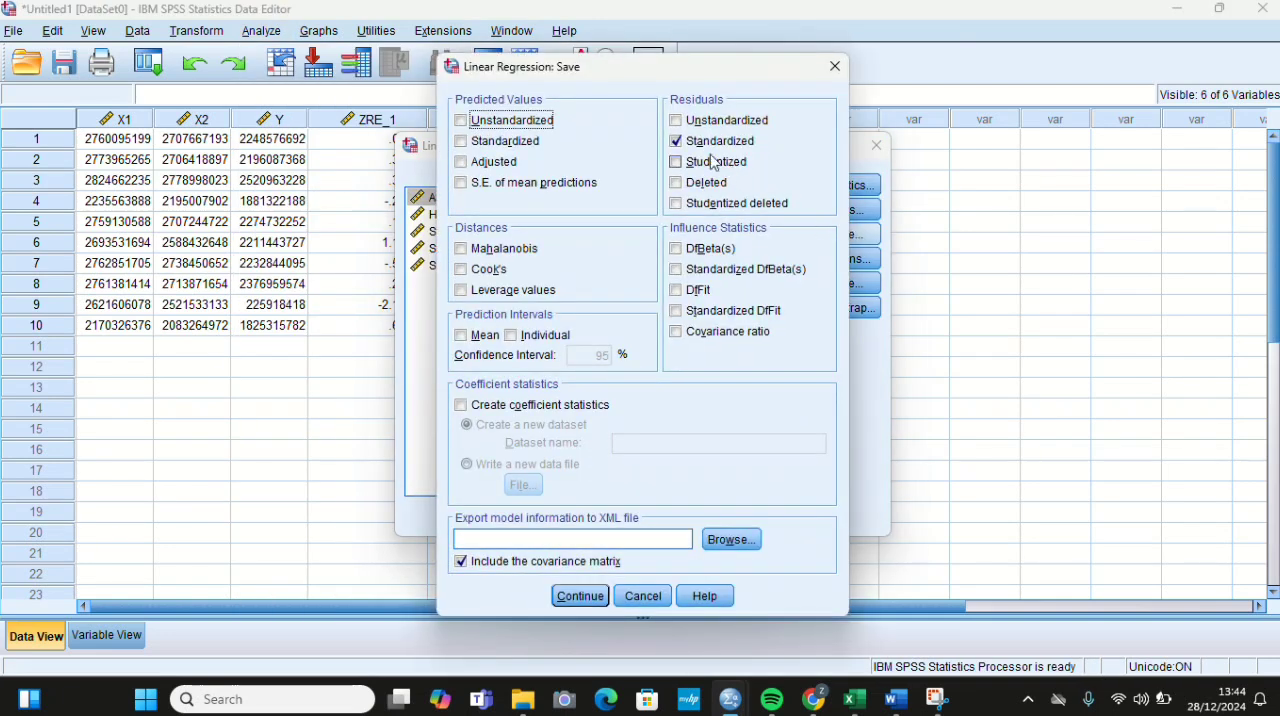
pyautogui.click(677, 140)
pyautogui.click(676, 120)
pyautogui.click(574, 598)
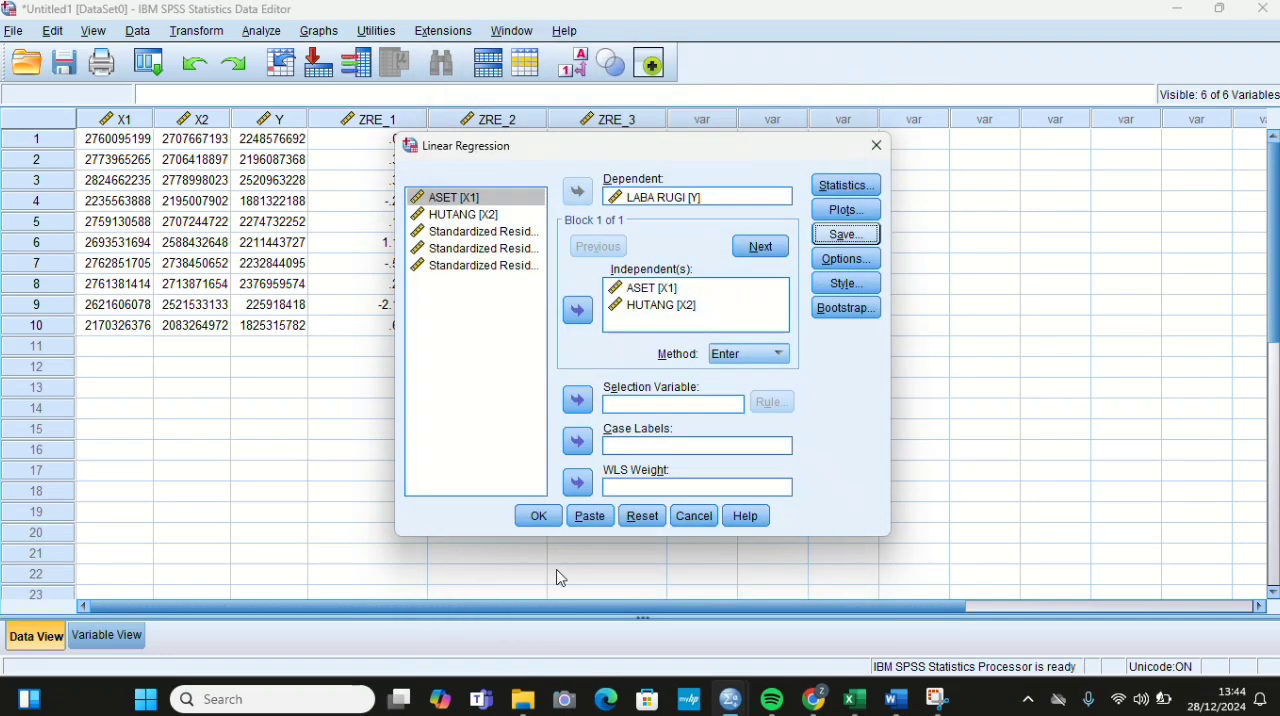
pyautogui.click(540, 518)
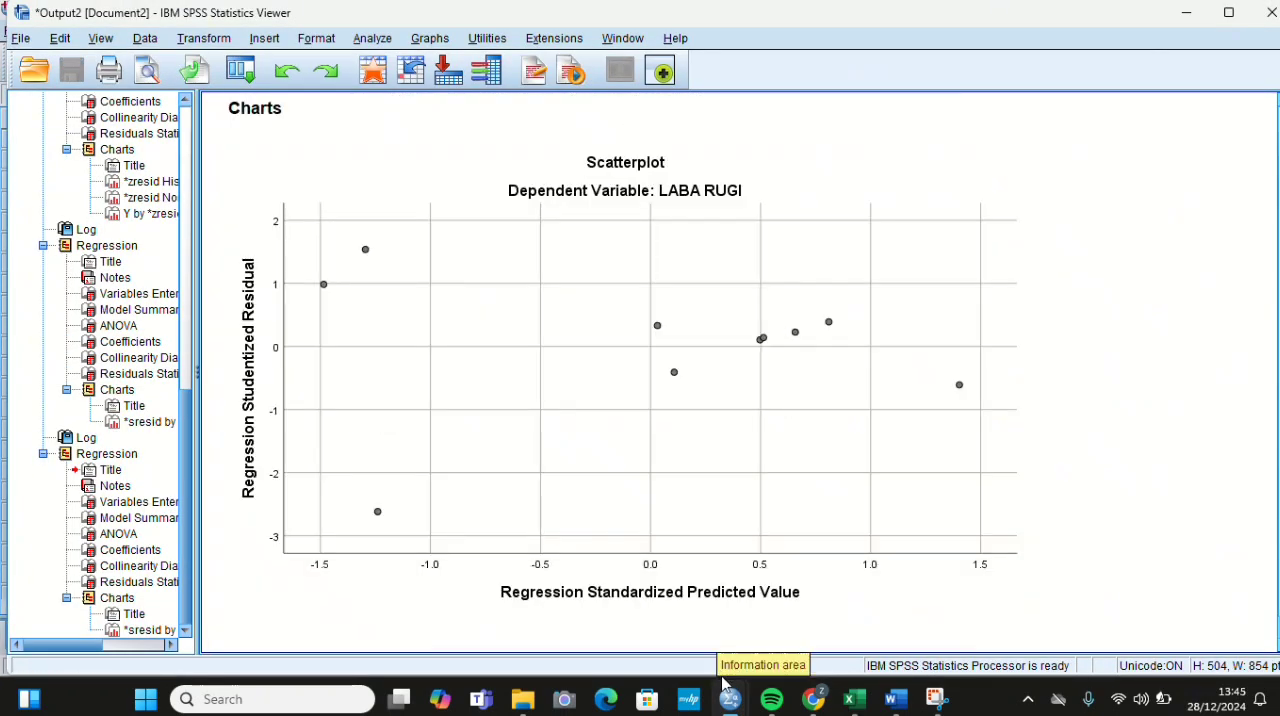
# Step: From the Data Editor, start computing a target variable named ABRESID with the unstandardized residual RES_1 in its numeric expression
pyautogui.moveTo(730, 699)
pyautogui.click(697, 591)
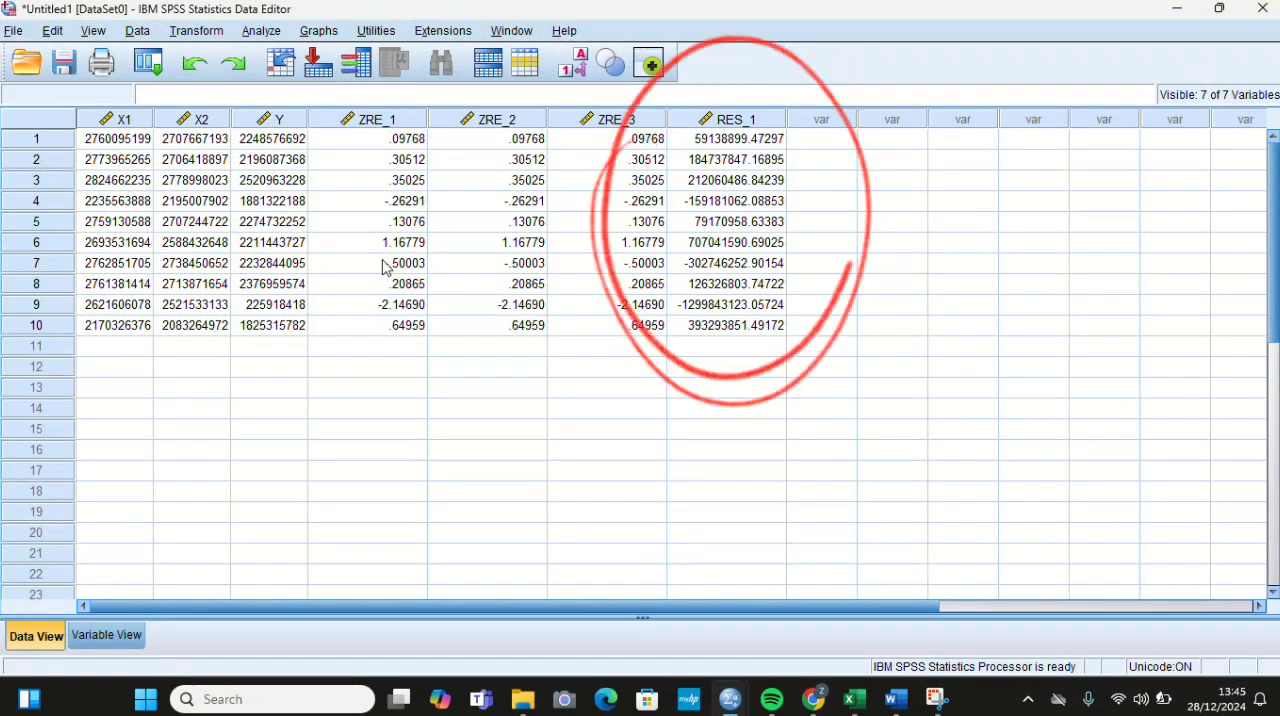
pyautogui.click(196, 32)
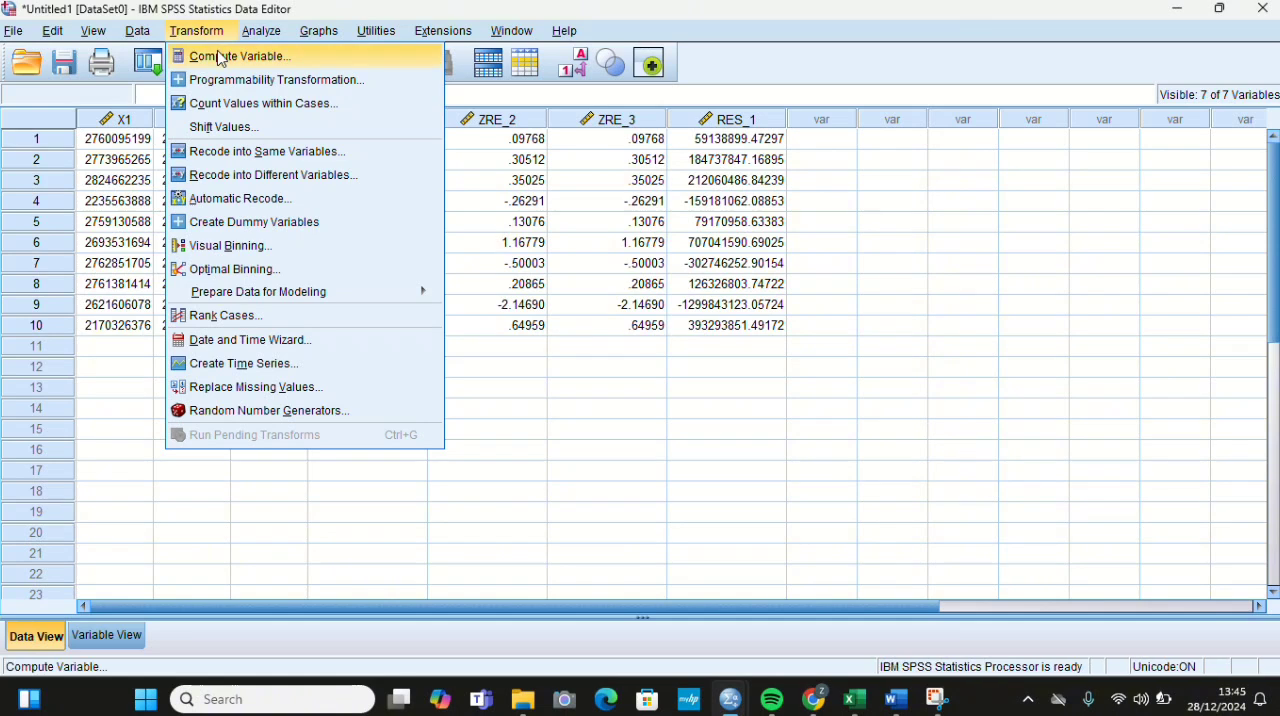
pyautogui.click(202, 56)
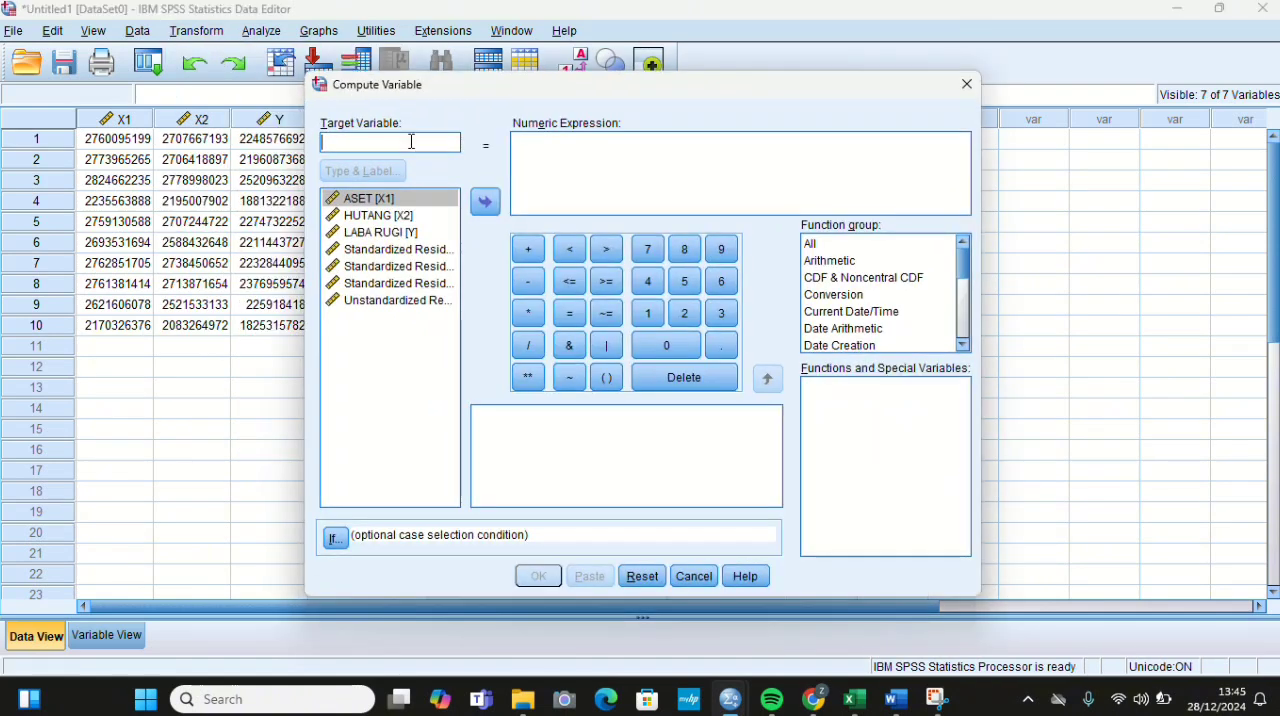
pyautogui.write('ABRESID')
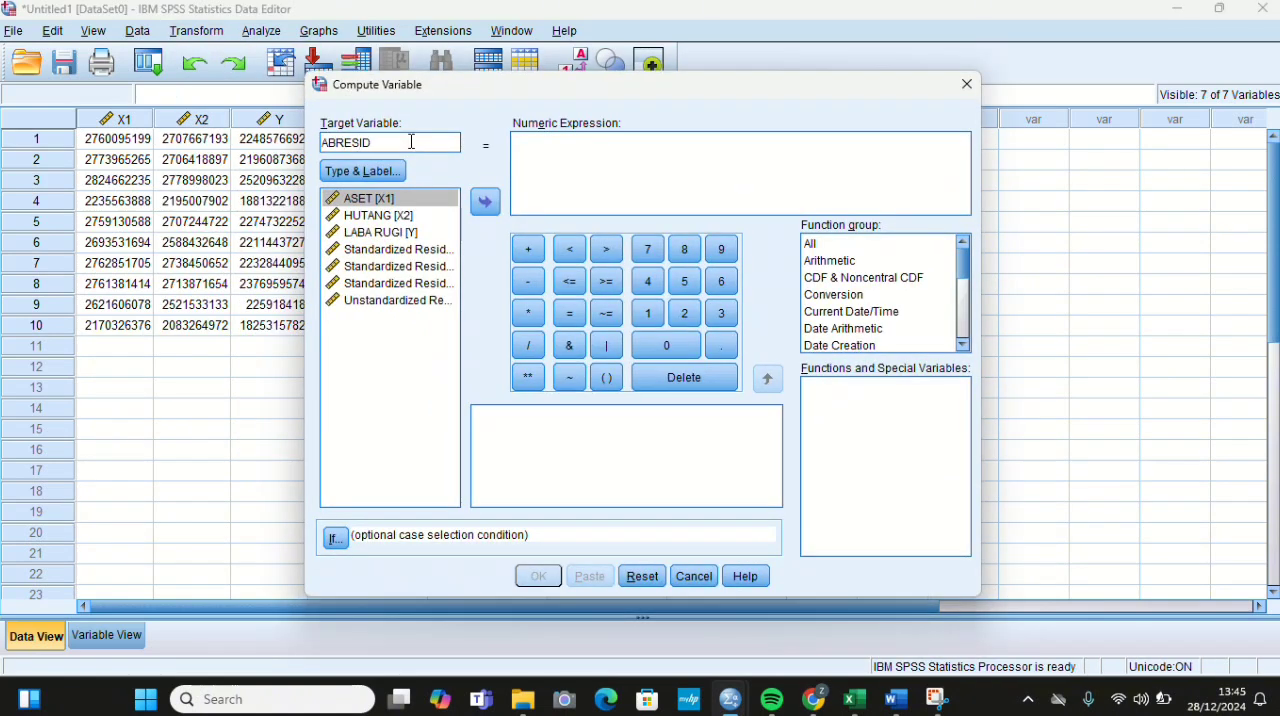
pyautogui.click(437, 302)
pyautogui.click(485, 202)
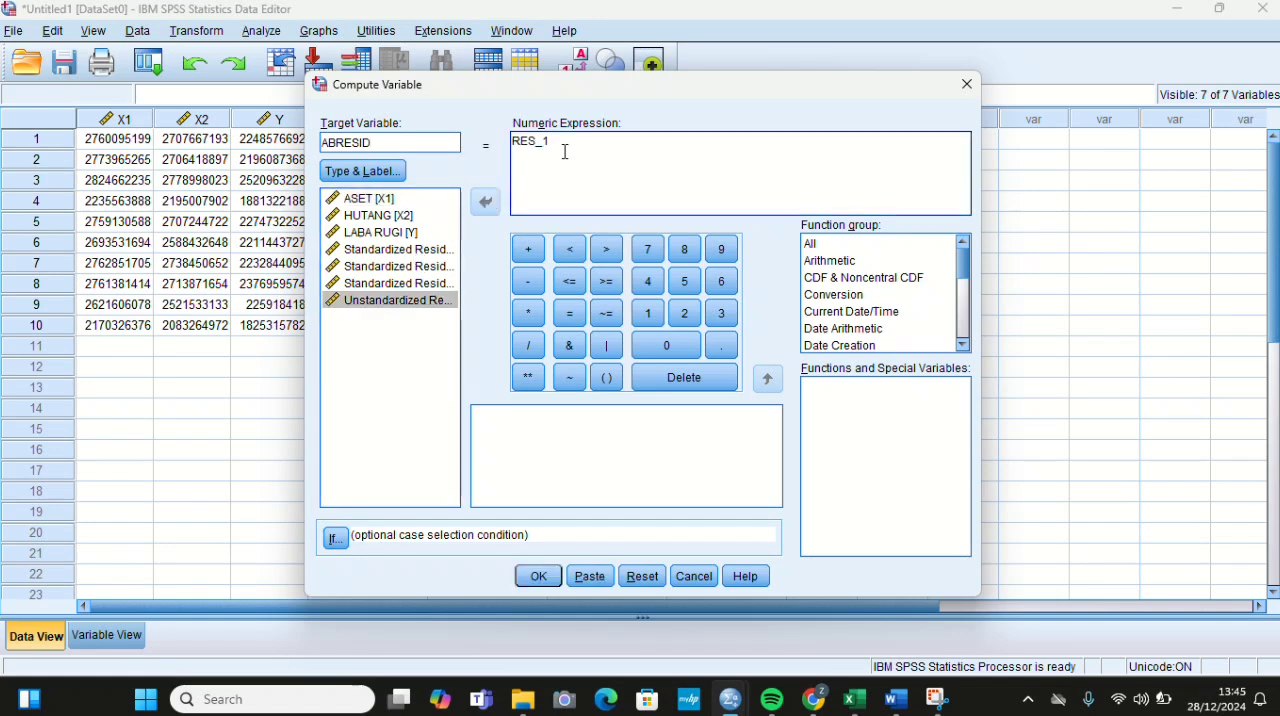
# Step: Complete the numeric expression as ABS(RES_1), look up the Abs function's description, and compute the variable
pyautogui.click(515, 141)
pyautogui.write('ABS')
pyautogui.write('(')
pyautogui.click(609, 146)
pyautogui.write(')')
pyautogui.click(838, 246)
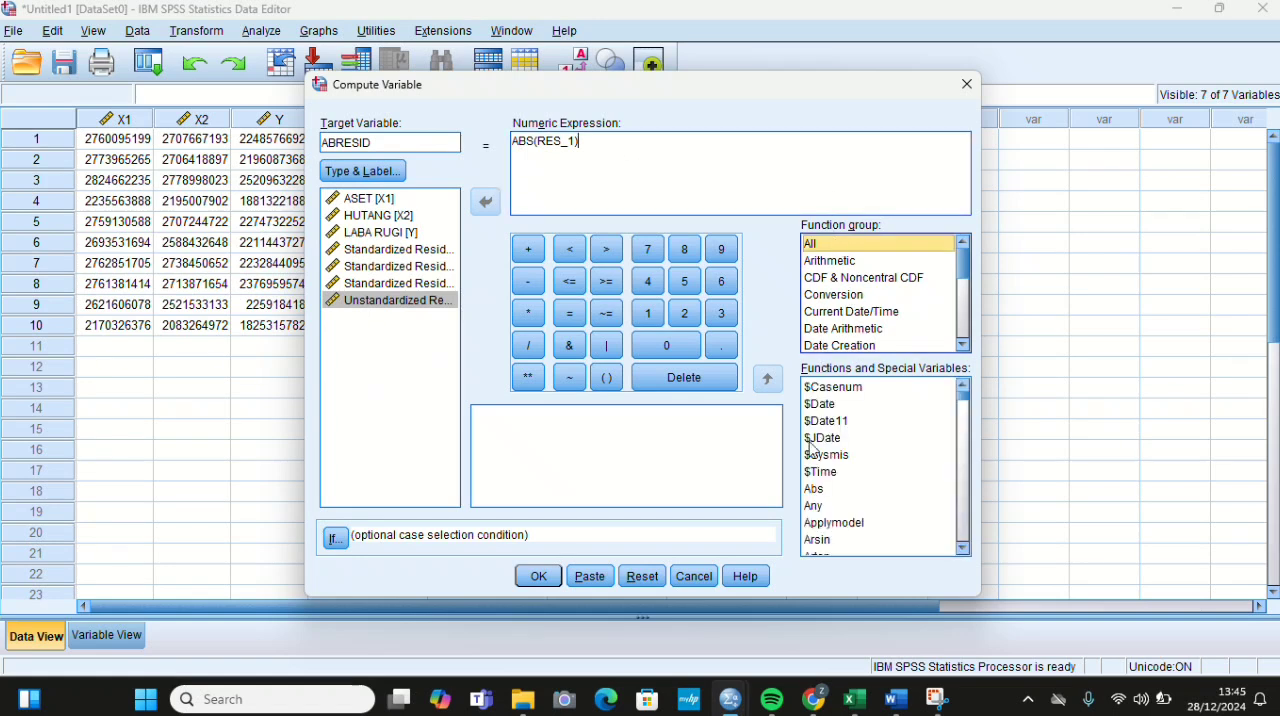
pyautogui.click(815, 489)
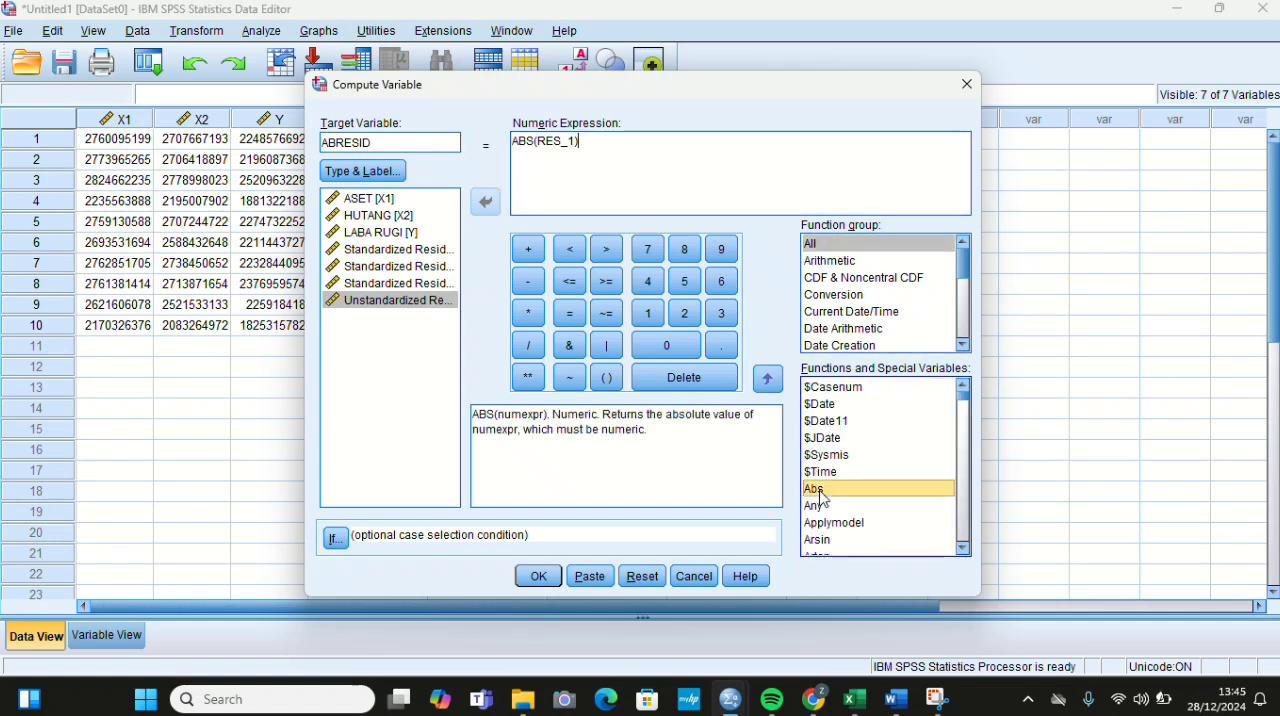
pyautogui.click(538, 578)
# Step: Reopen Linear Regression from the Data Editor and replace LABA RUGI with ABRESID as the dependent variable
pyautogui.moveTo(730, 699)
pyautogui.click(651, 620)
pyautogui.click(268, 38)
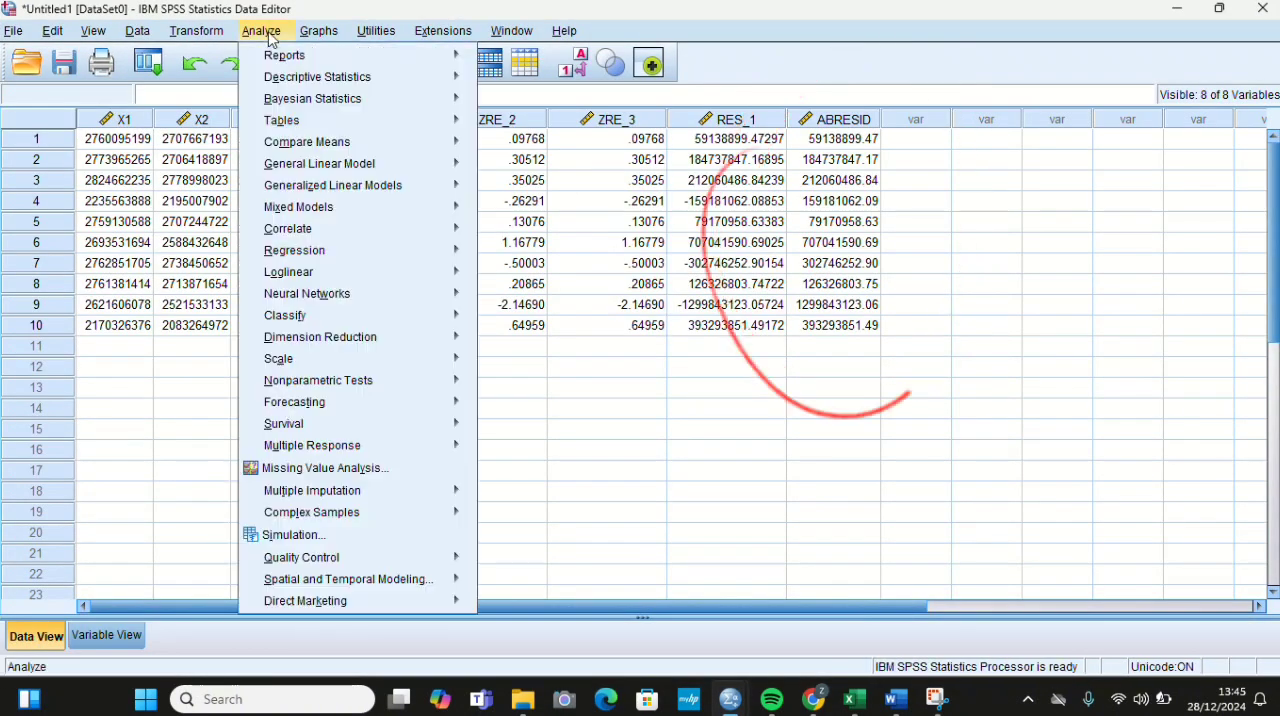
pyautogui.moveTo(343, 260)
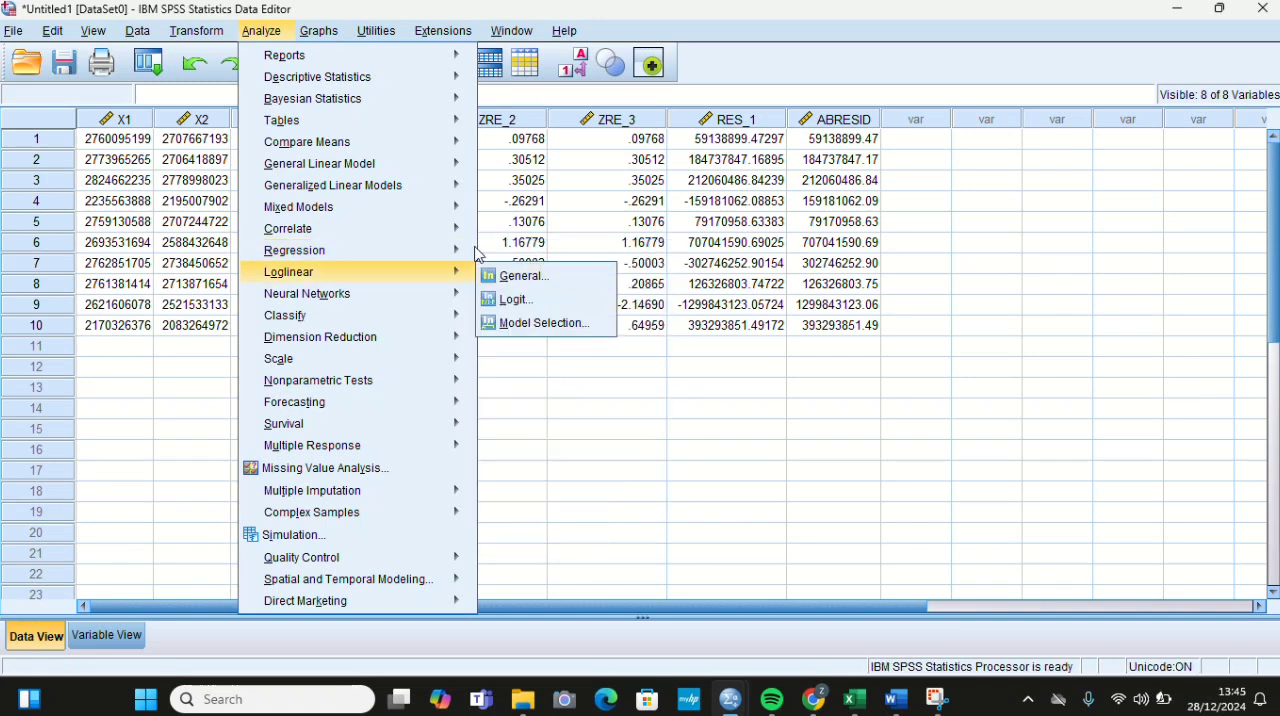
pyautogui.moveTo(470, 250)
pyautogui.click(508, 275)
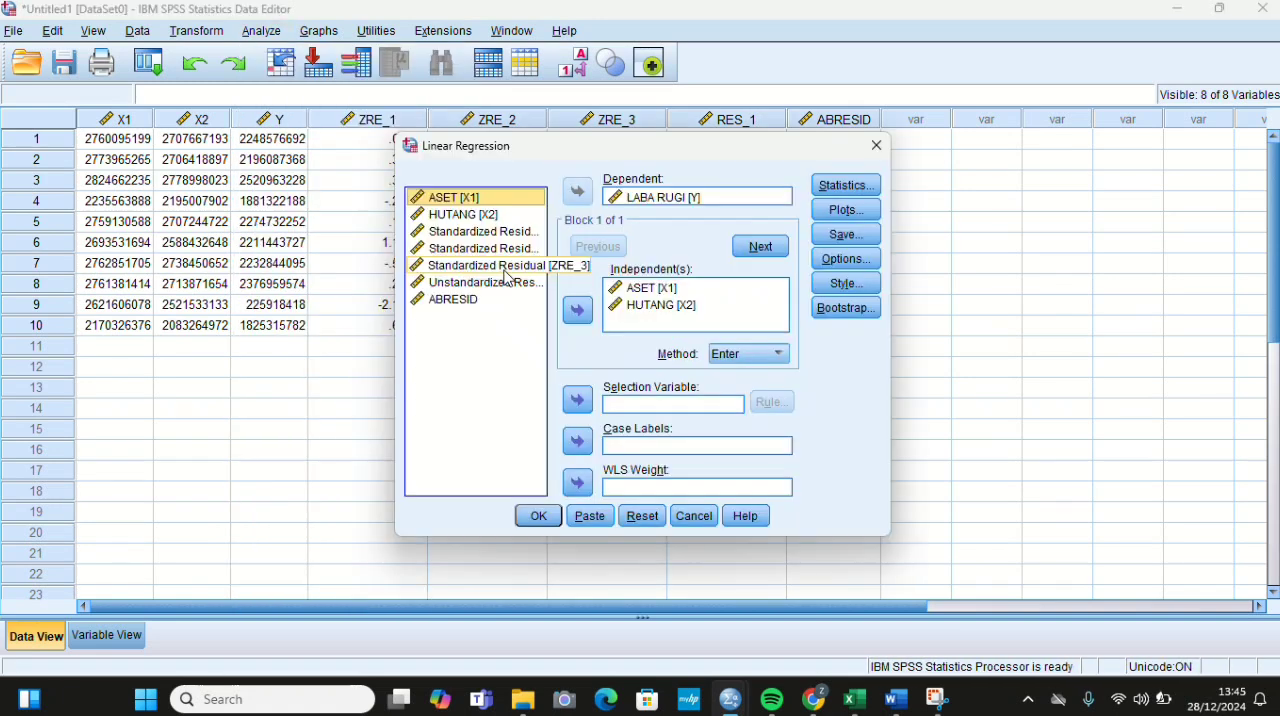
pyautogui.click(624, 198)
pyautogui.click(583, 196)
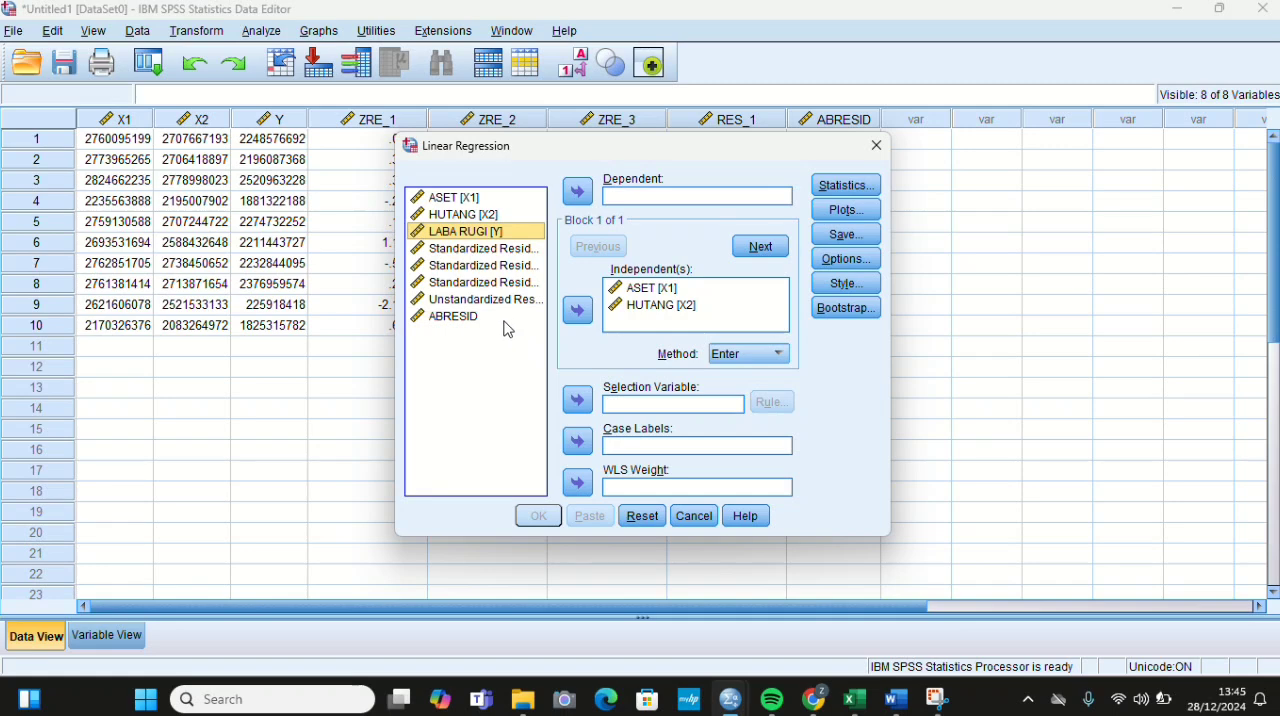
pyautogui.click(500, 318)
pyautogui.click(578, 191)
# Step: Run the regression and examine the significance values for ASET and HUTANG in the Coefficients table
pyautogui.click(538, 516)
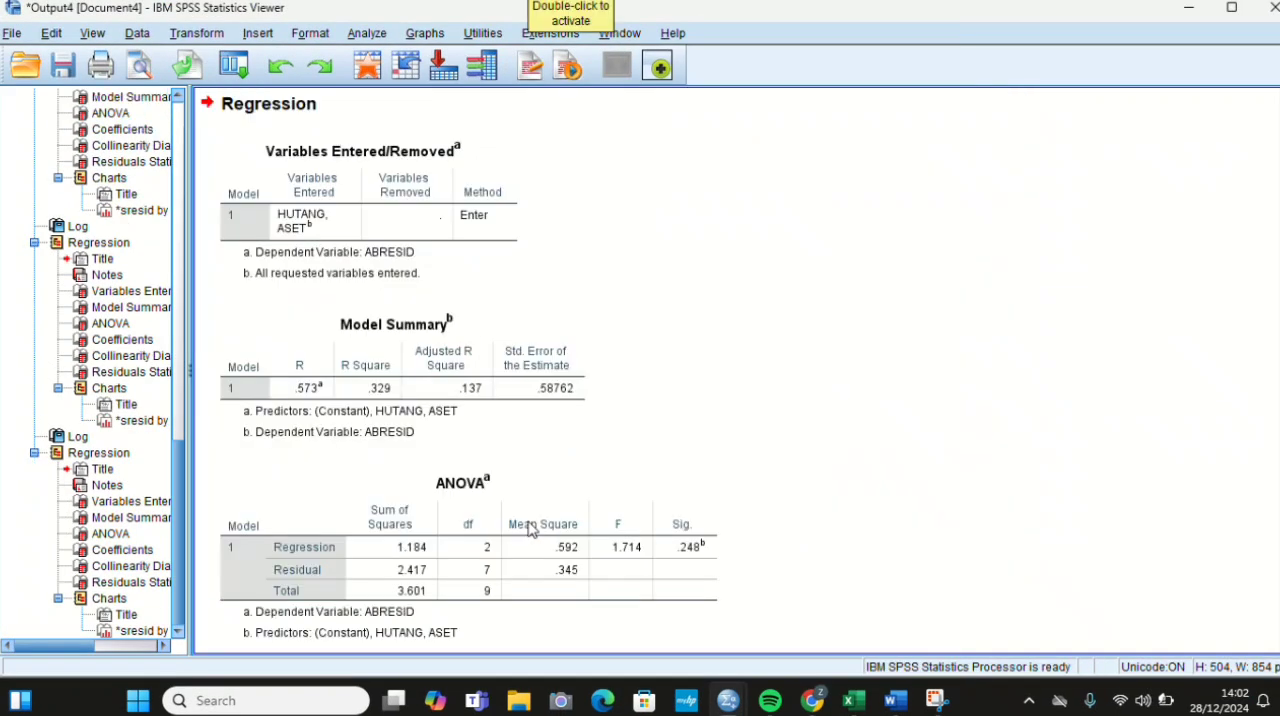
pyautogui.scroll(-15, 531, 529)
pyautogui.scroll(-5, 531, 529)
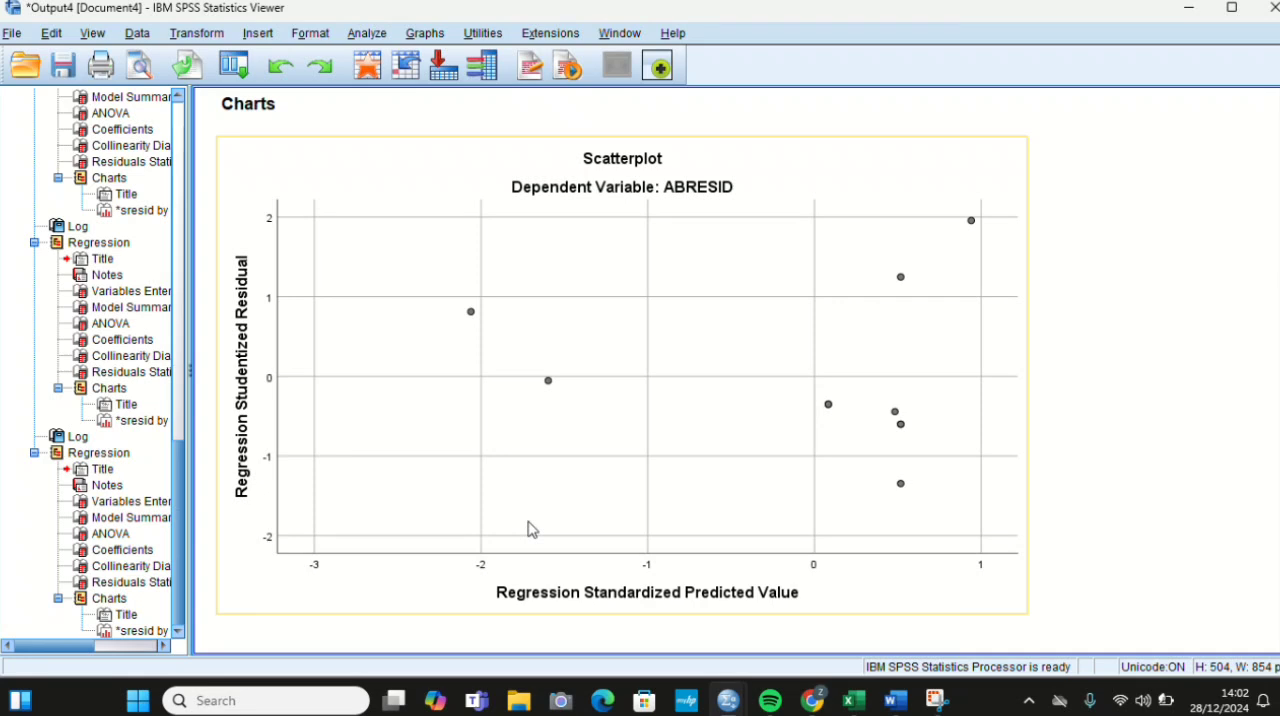
pyautogui.scroll(8, 531, 529)
pyautogui.scroll(1, 531, 529)
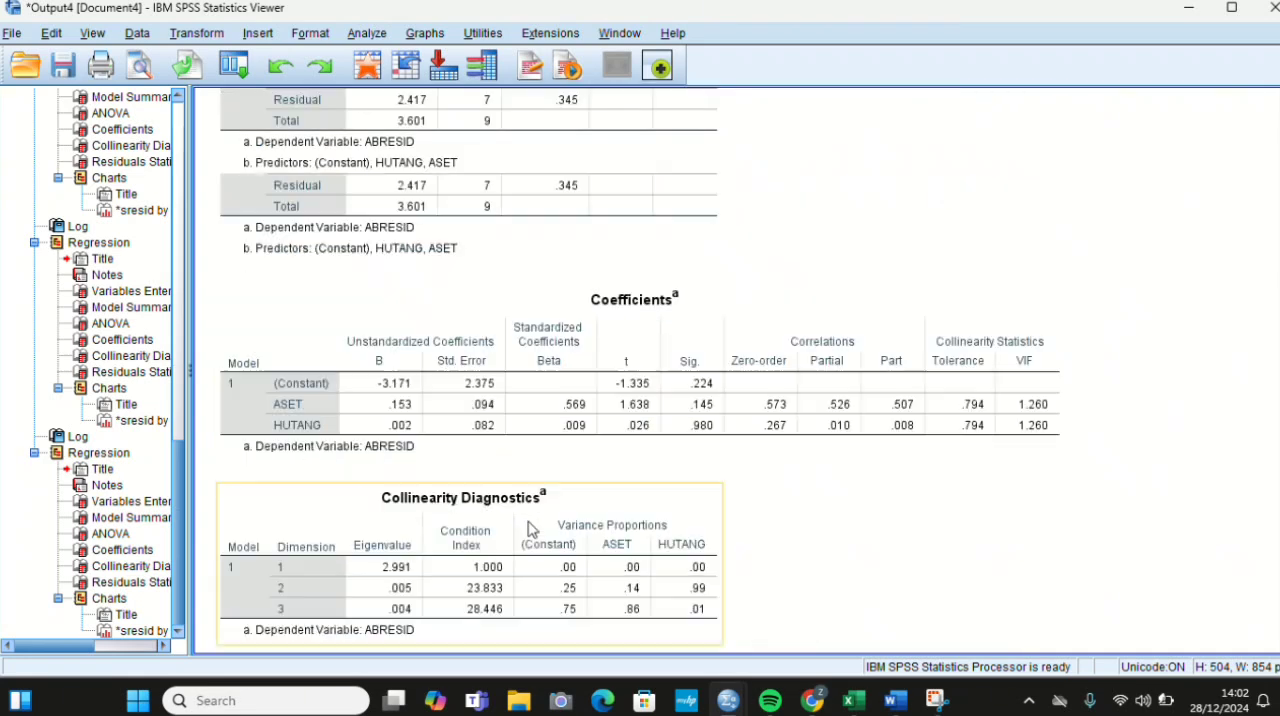
pyautogui.click(557, 414)
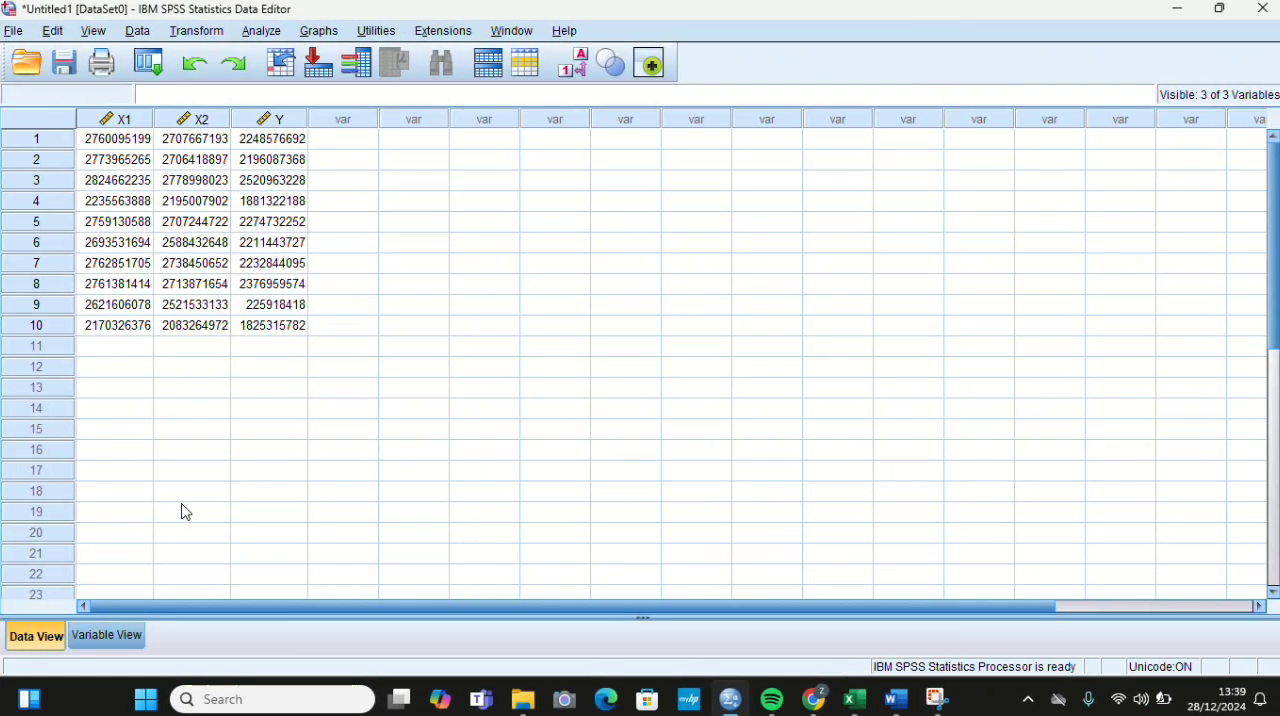
# Step: Set up a Linear Regression with ASET and HUTANG as independent variables and LABA RUGI as the dependent variable
pyautogui.click(265, 38)
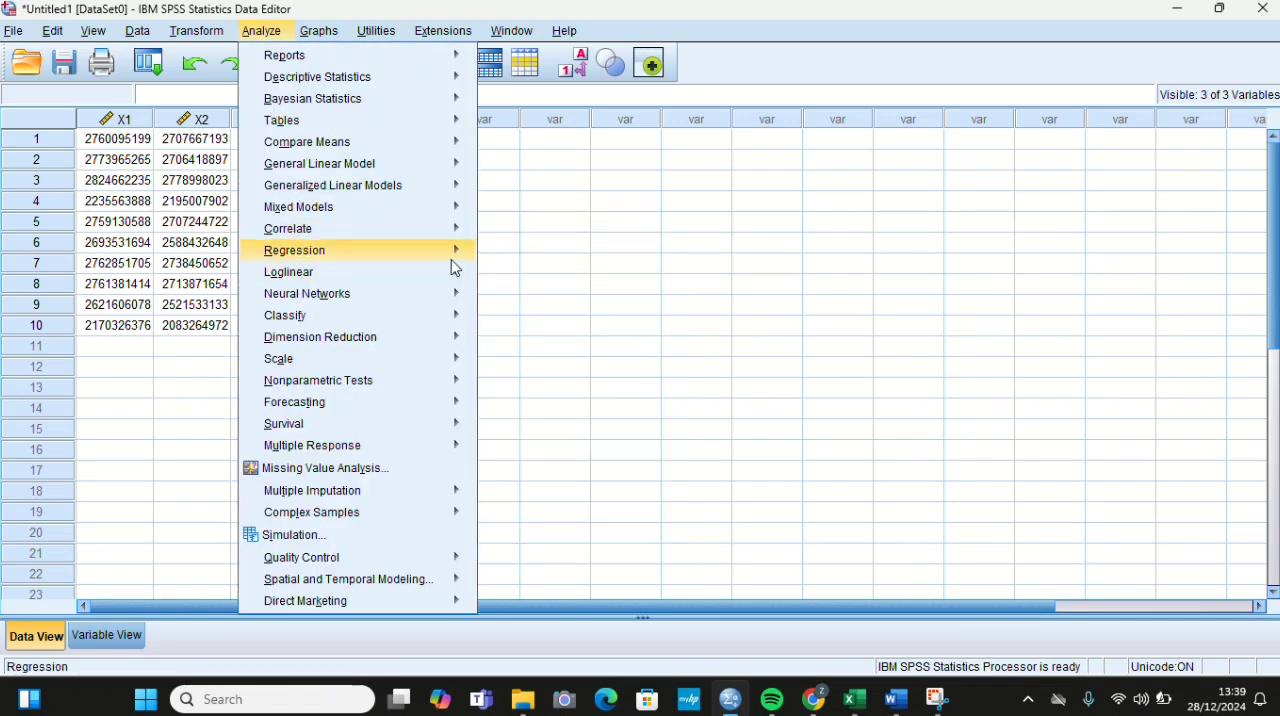
pyautogui.moveTo(453, 262)
pyautogui.click(515, 275)
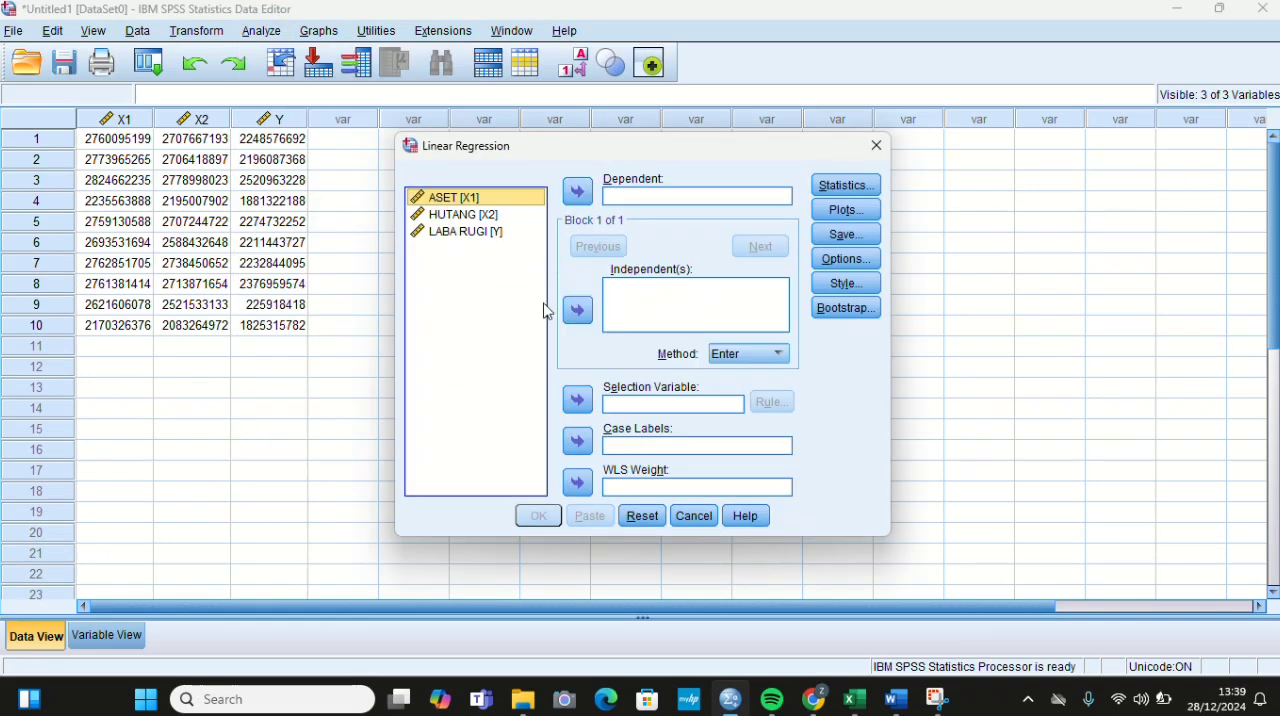
pyautogui.click(578, 311)
pyautogui.click(460, 214)
pyautogui.click(578, 311)
pyautogui.click(497, 236)
pyautogui.click(578, 192)
# Step: Add the R squared change statistic to the regression and run it
pyautogui.click(830, 186)
pyautogui.click(642, 253)
pyautogui.click(588, 467)
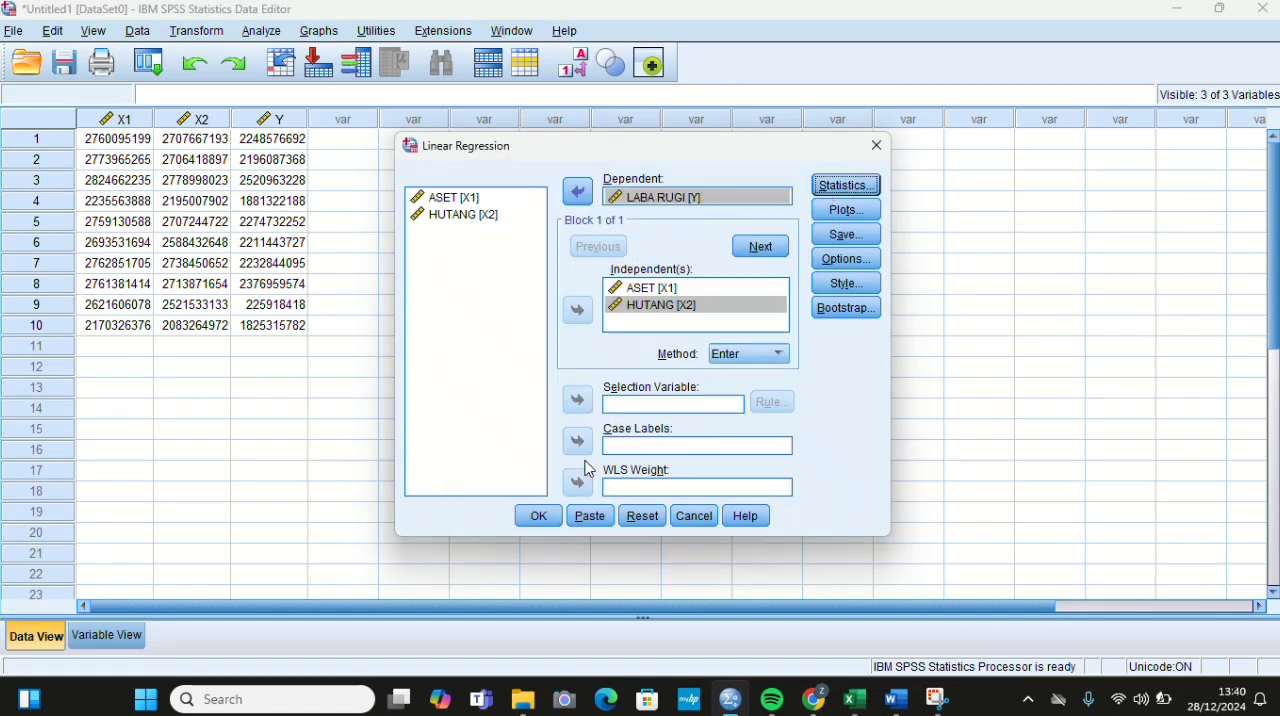
pyautogui.click(540, 517)
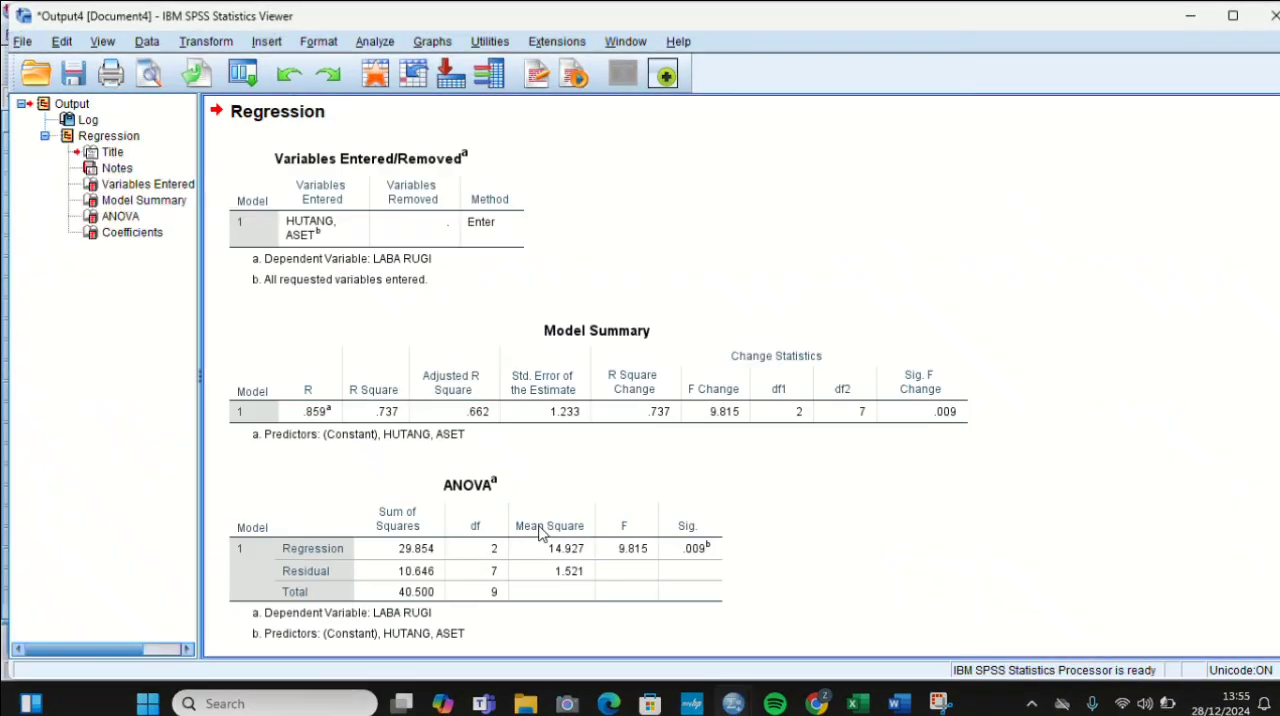
# Step: Examine the R Square in the Model Summary, the F test in ANOVA, and the t tests in the Coefficients table
pyautogui.click(540, 532)
pyautogui.click(394, 371)
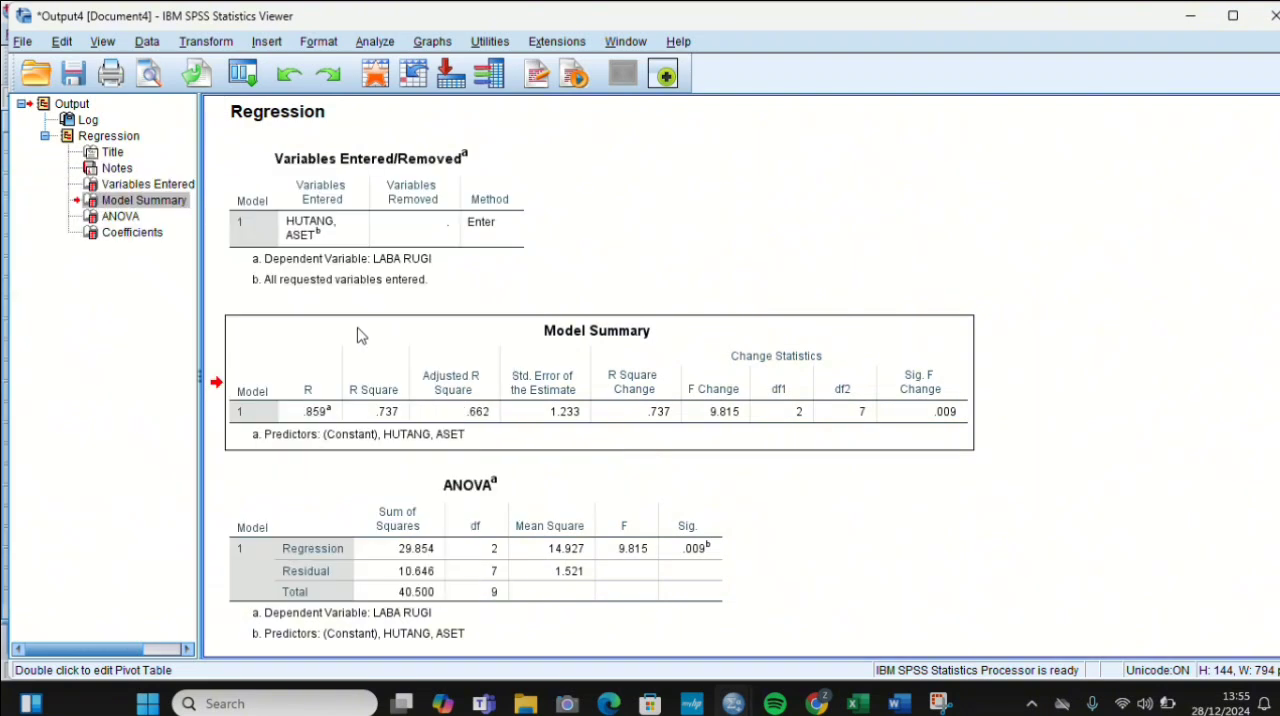
pyautogui.scroll(-3, 360, 335)
pyautogui.click(360, 335)
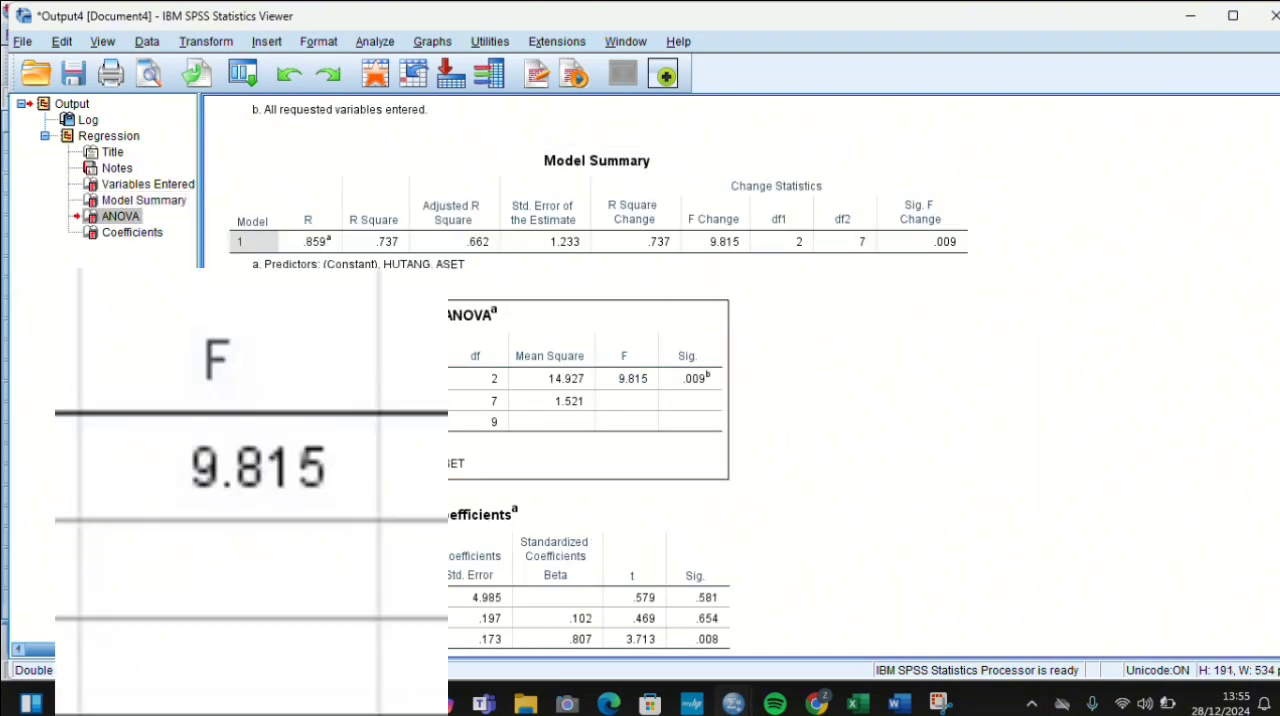
pyautogui.scroll(-1, 295, 252)
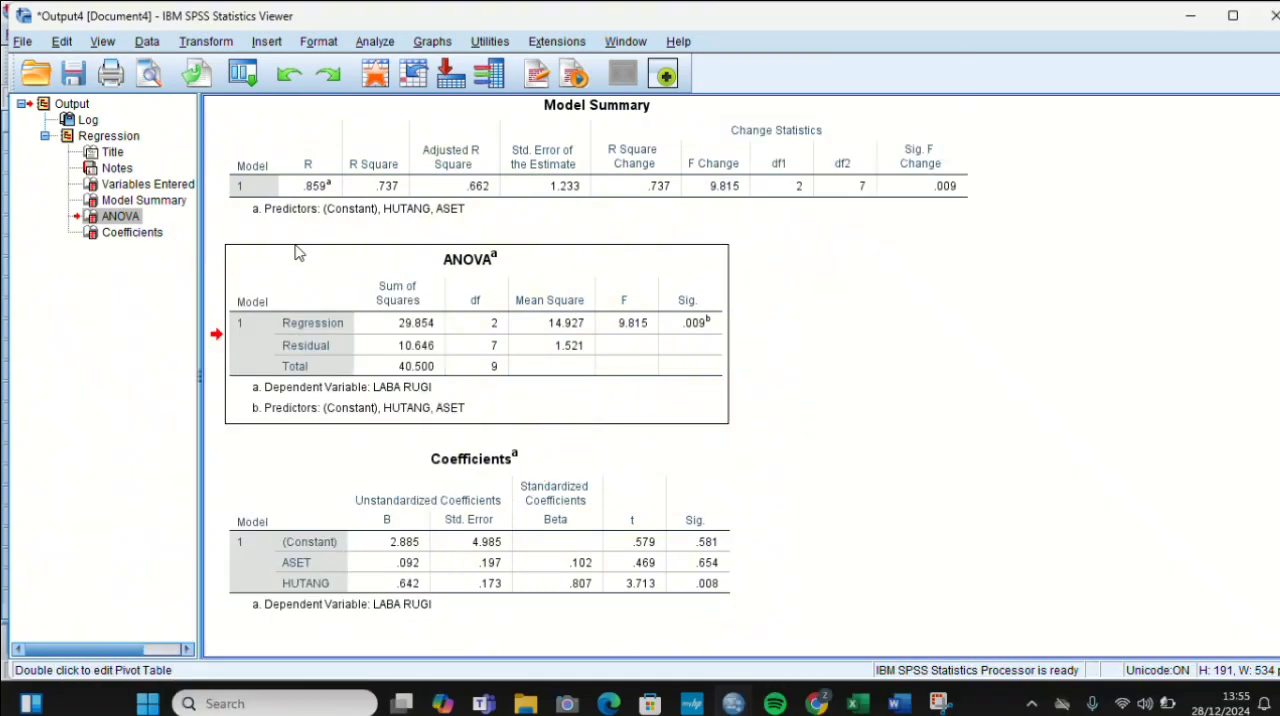
pyautogui.click(340, 483)
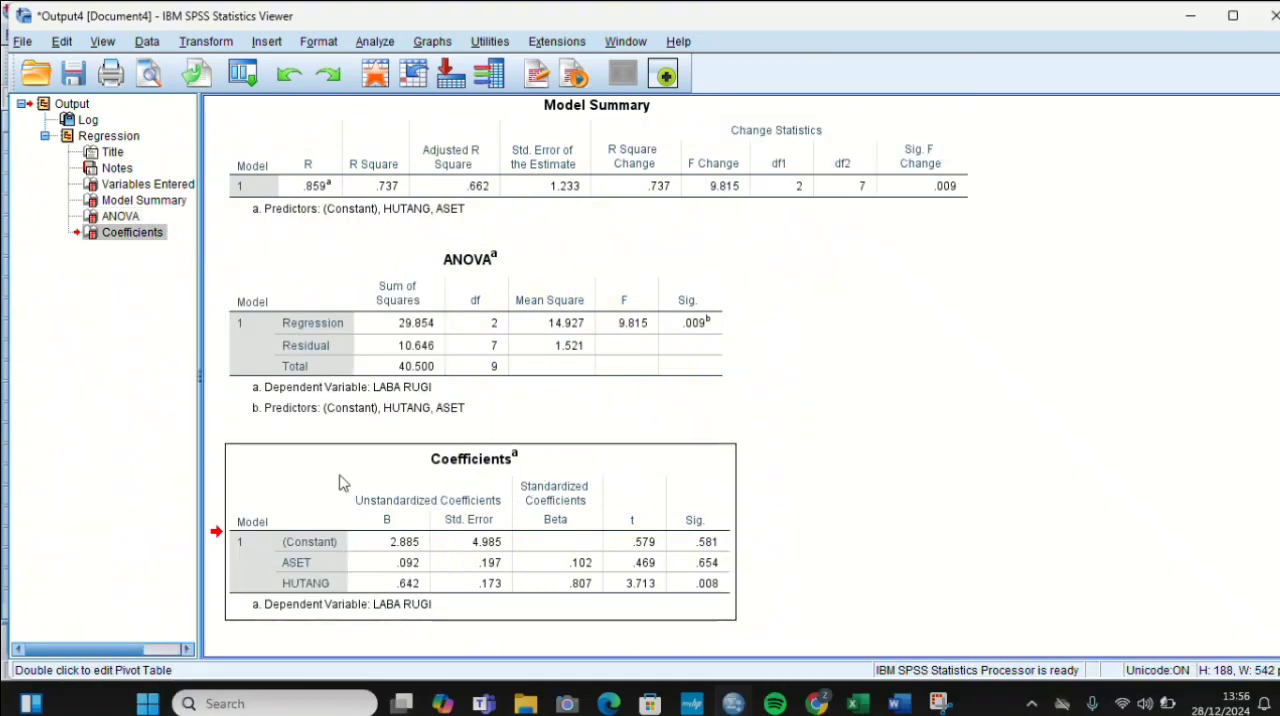